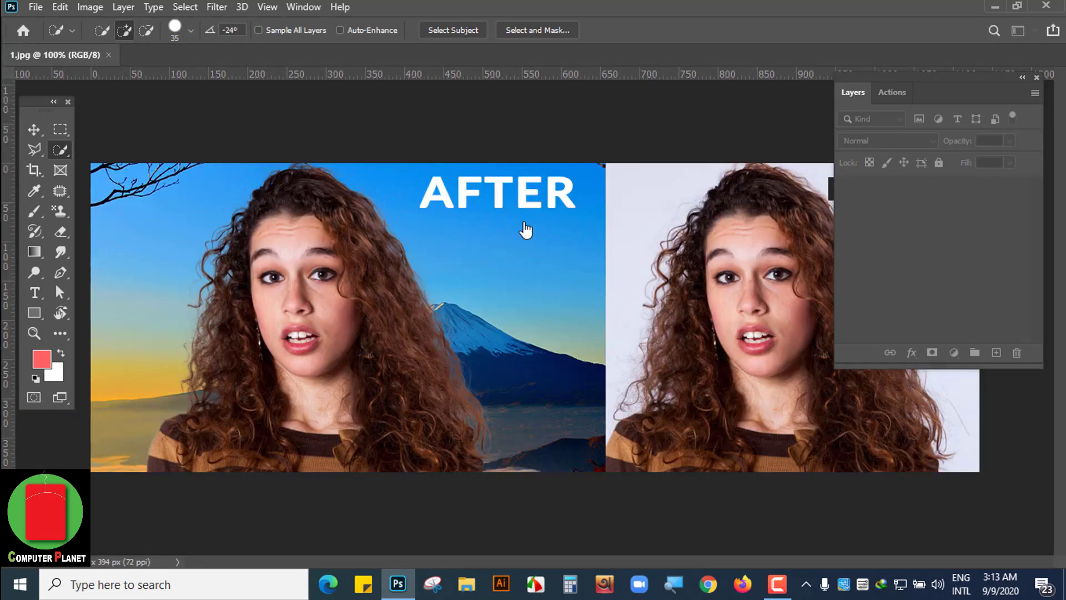
Step: Marquee-select the areas around the AFTER and BEFORE captions on the sample image and clear the selection
click(1036, 77)
click(60, 129)
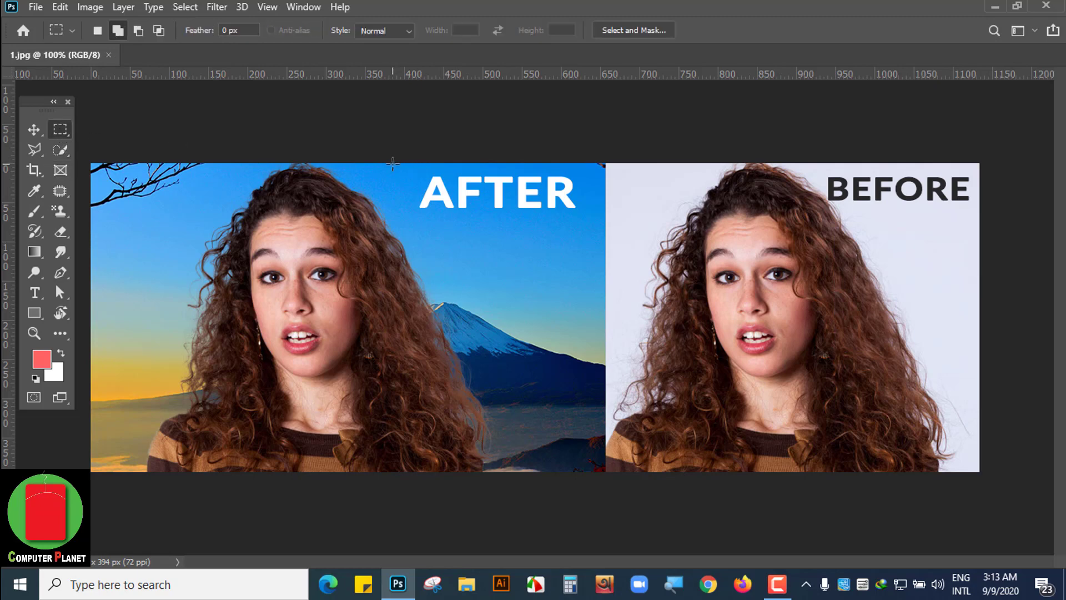
drag(392, 164, 606, 226)
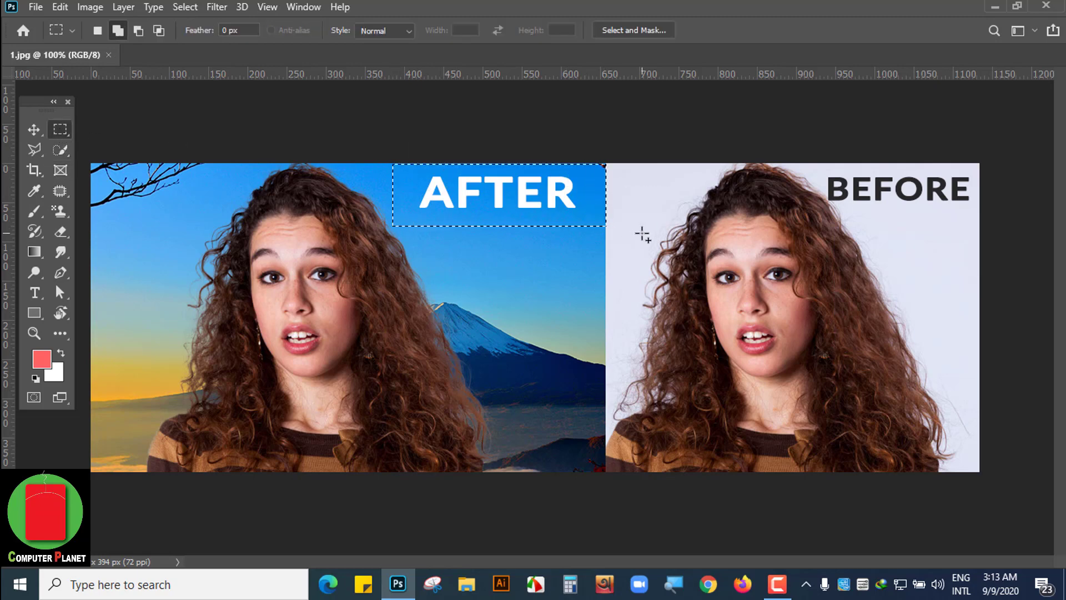
drag(781, 164, 984, 224)
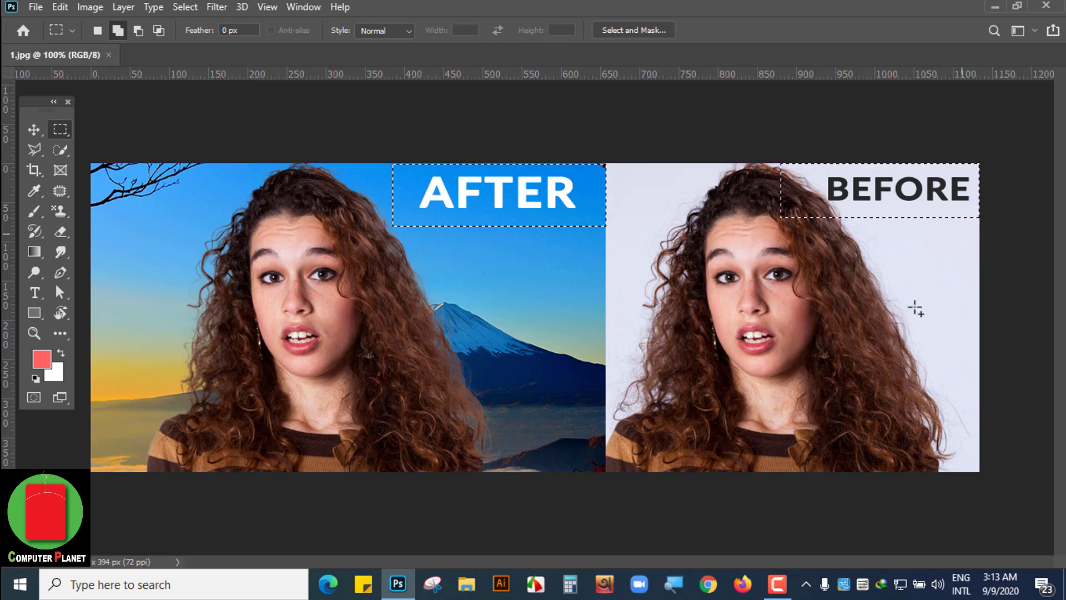
click(185, 8)
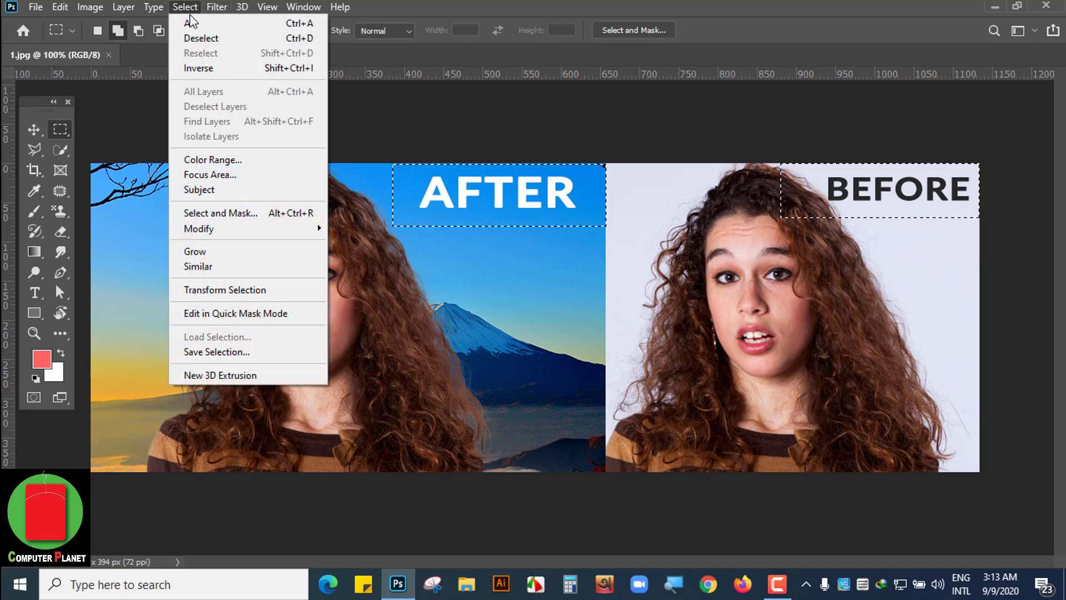
click(244, 39)
Step: Open the photo girl_confused_hair_LargeWide.jpg from the Remove Background folder
click(34, 8)
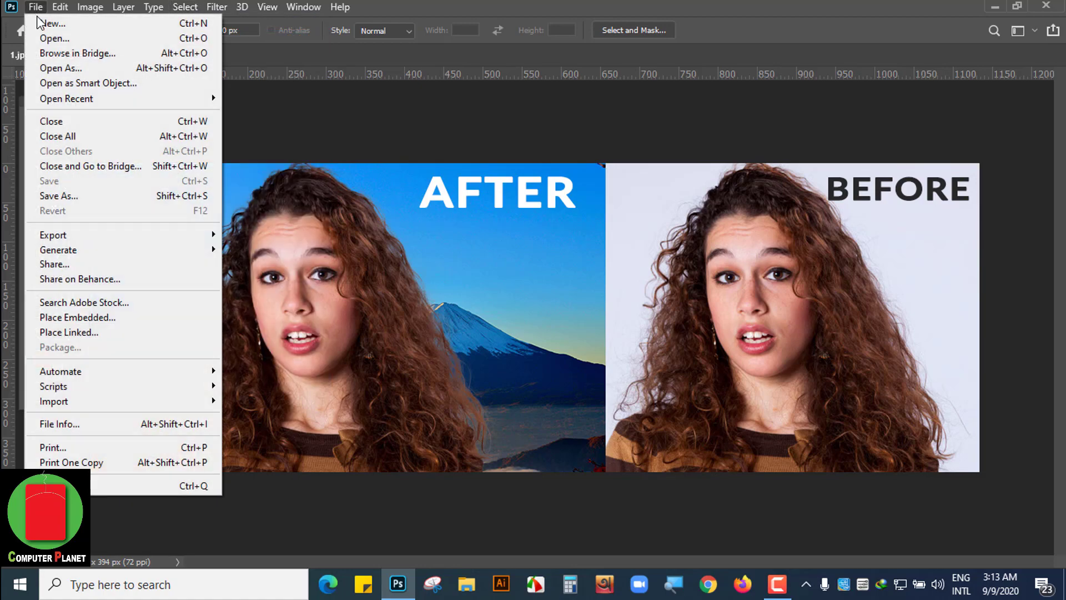
click(91, 42)
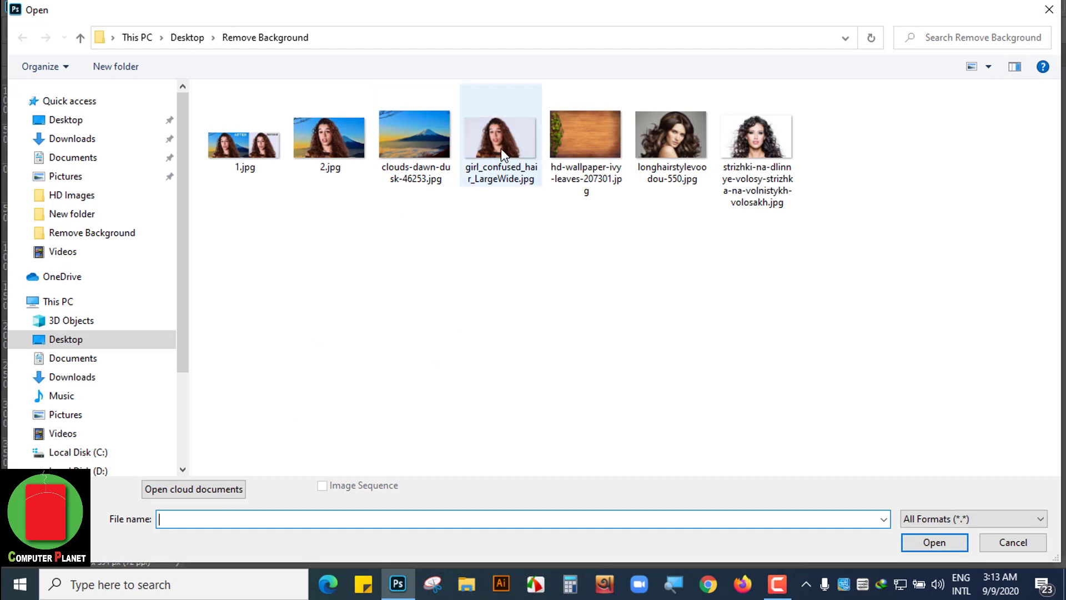
click(501, 149)
click(944, 549)
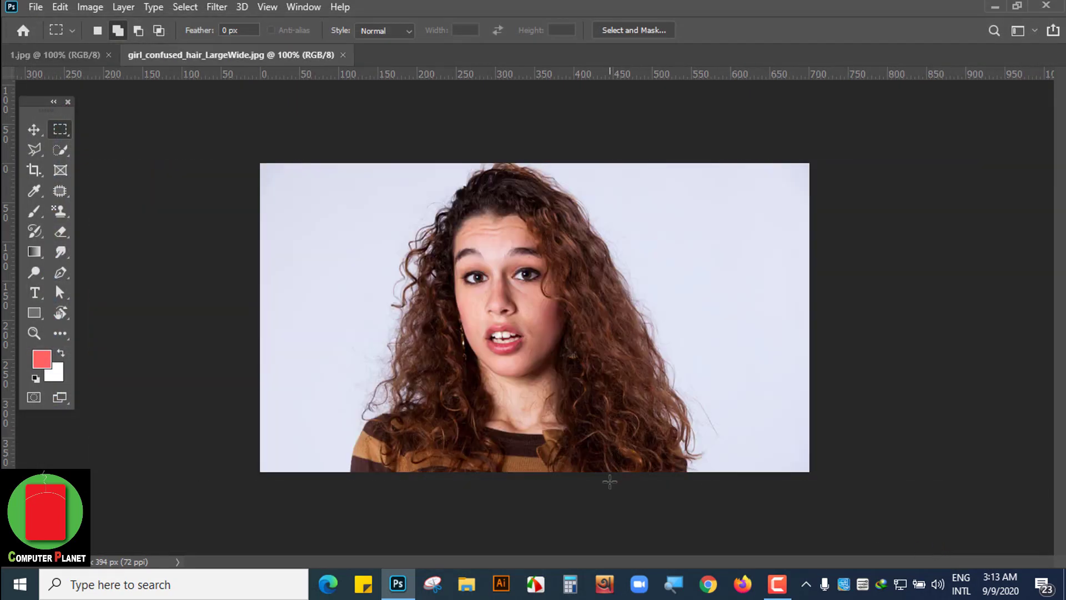
Step: Duplicate the photo's Background layer within the same document and hide the original layer
click(298, 5)
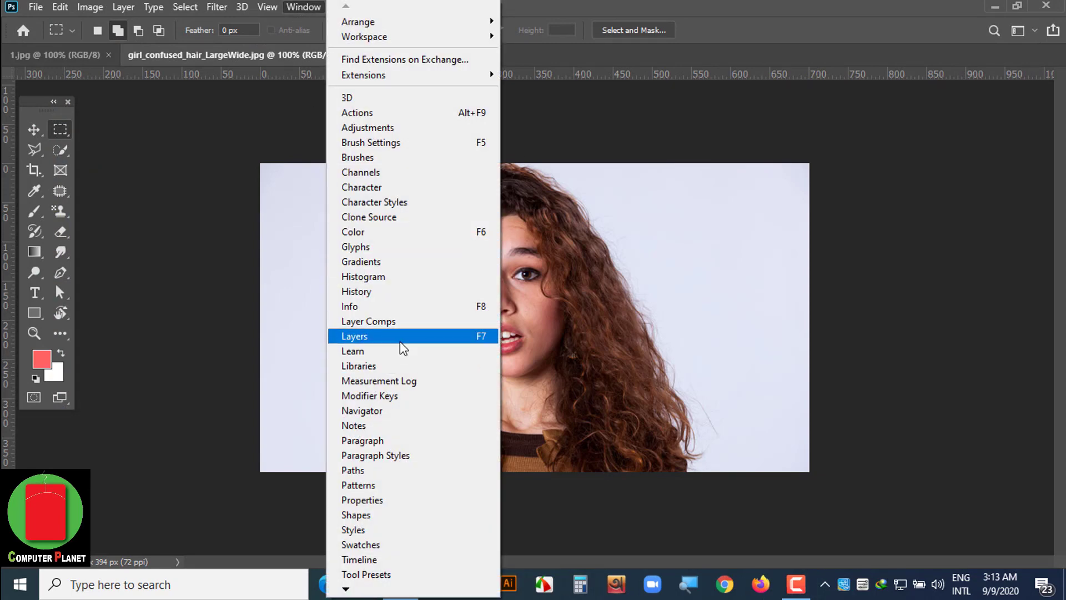
click(414, 335)
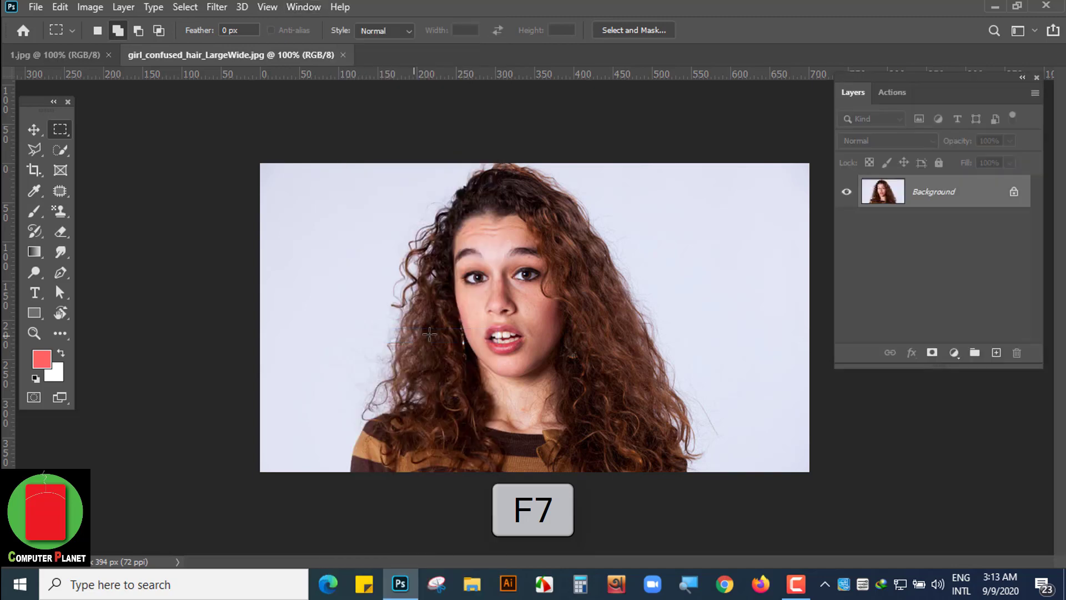
right_click(964, 193)
click(969, 221)
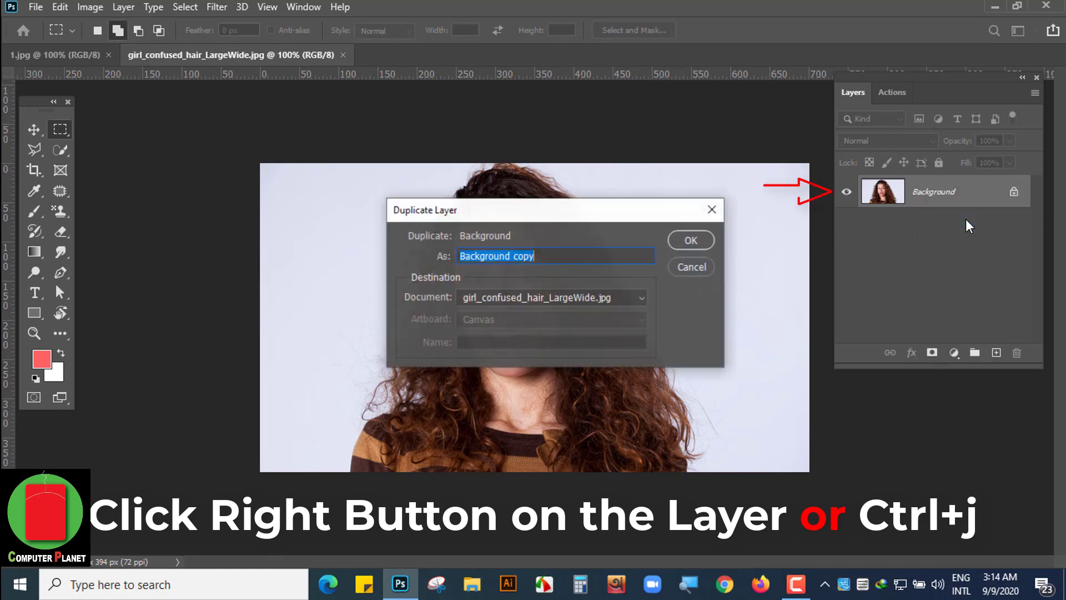
click(688, 240)
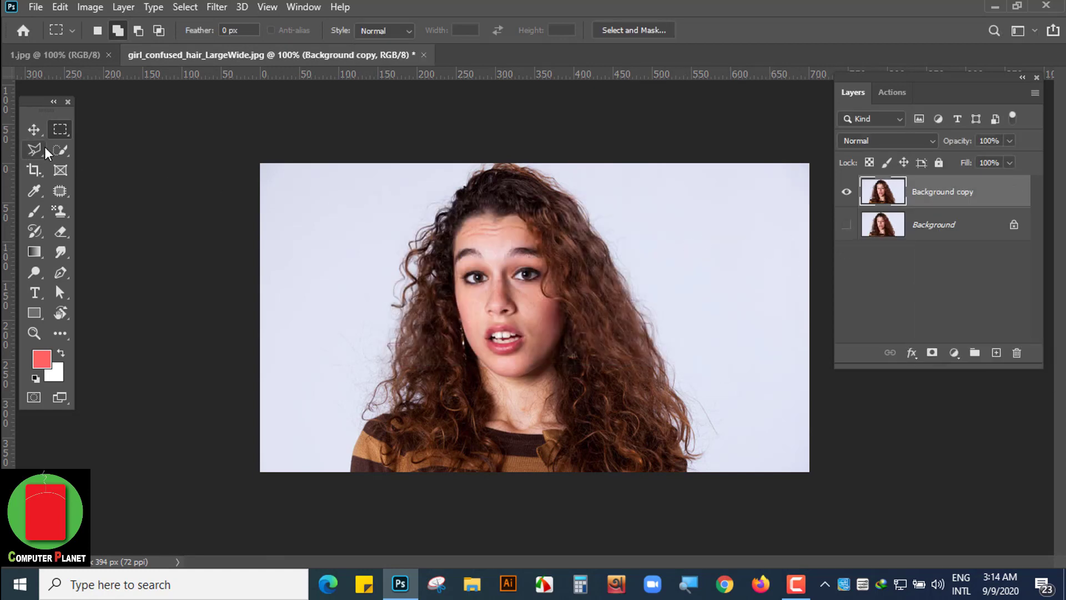
Step: Select the woman with the Quick Selection Tool and mask the duplicate layer to that selection
click(59, 146)
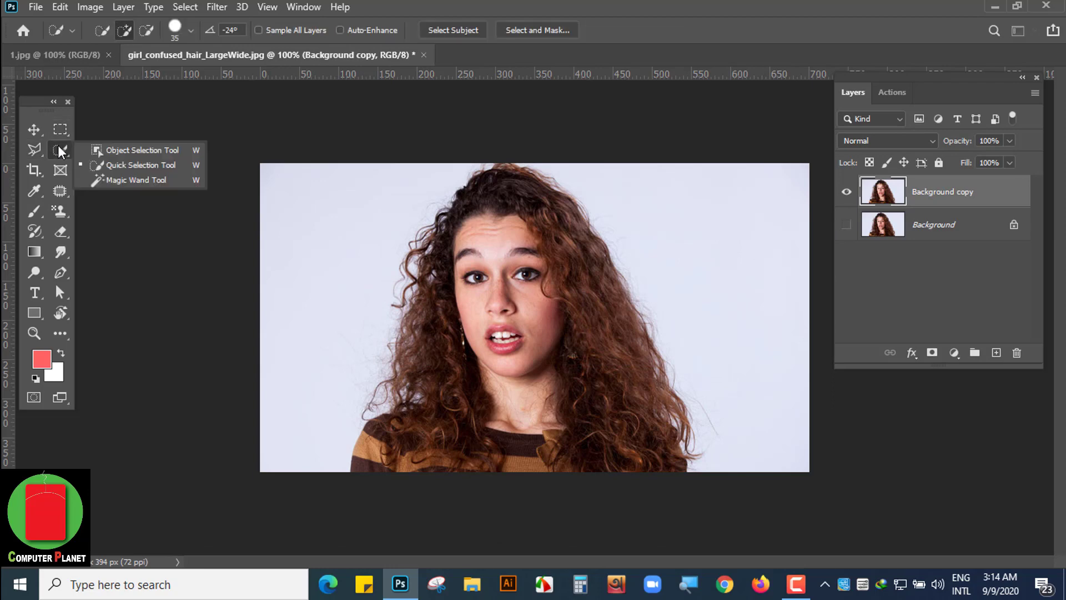
click(148, 165)
mouse_move(558, 236)
mouse_down()
mouse_move(536, 205)
mouse_move(573, 256)
mouse_move(634, 432)
mouse_move(497, 239)
mouse_move(452, 284)
mouse_move(418, 435)
mouse_move(466, 393)
mouse_up()
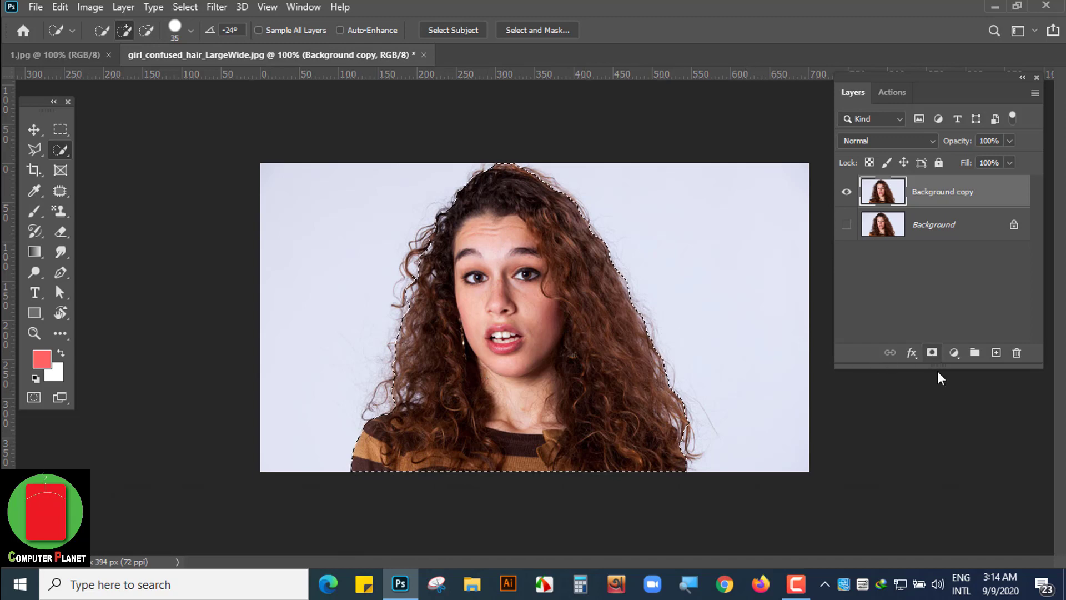
click(932, 353)
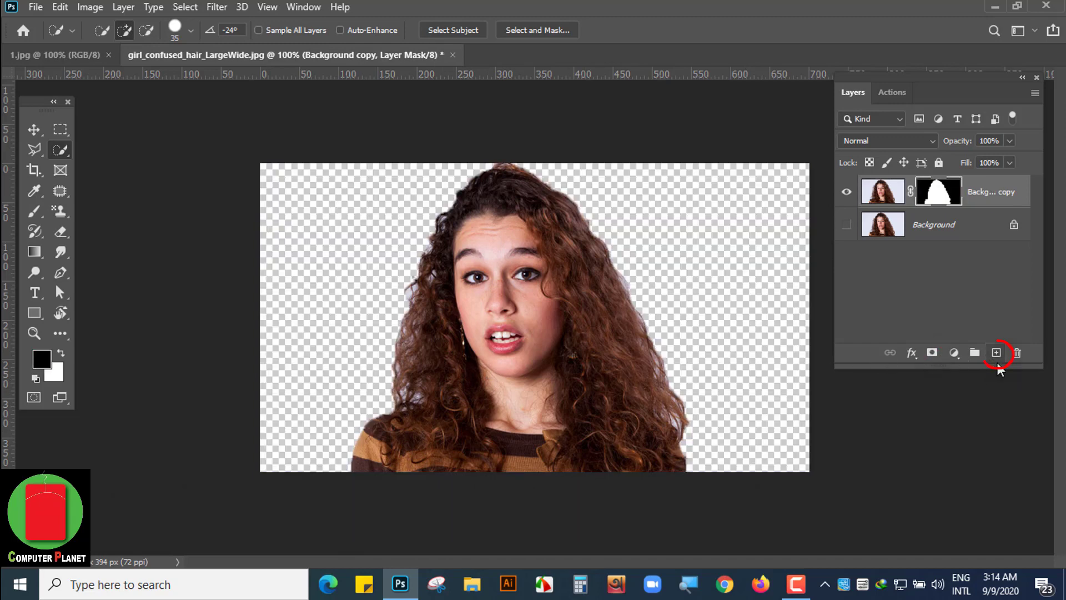
Step: Add a new layer filled with the coral red foreground color and place it beneath the masked woman layer
click(997, 353)
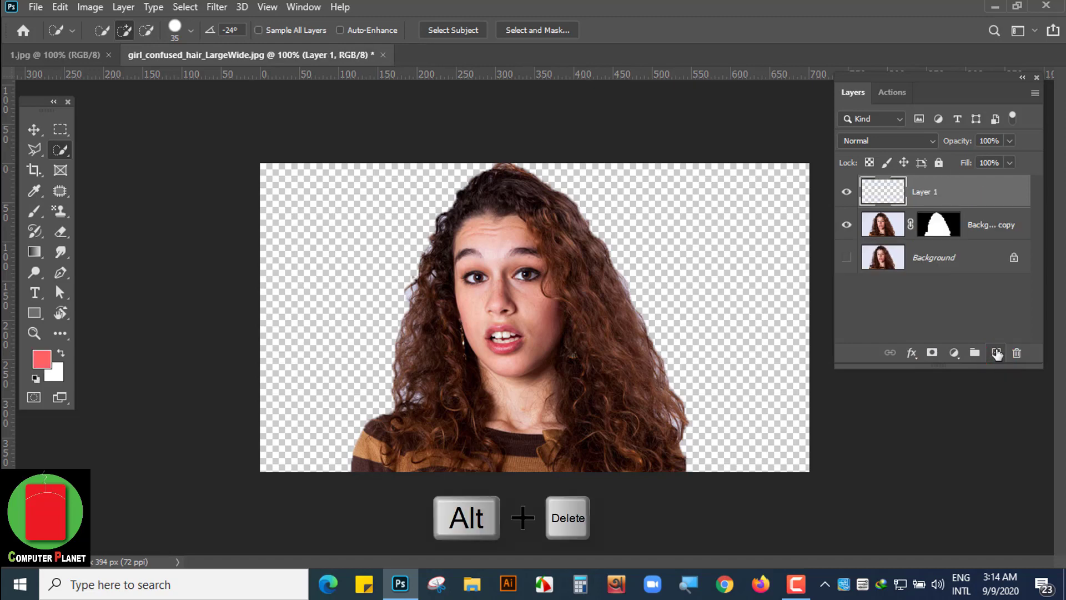
key(alt+Delete)
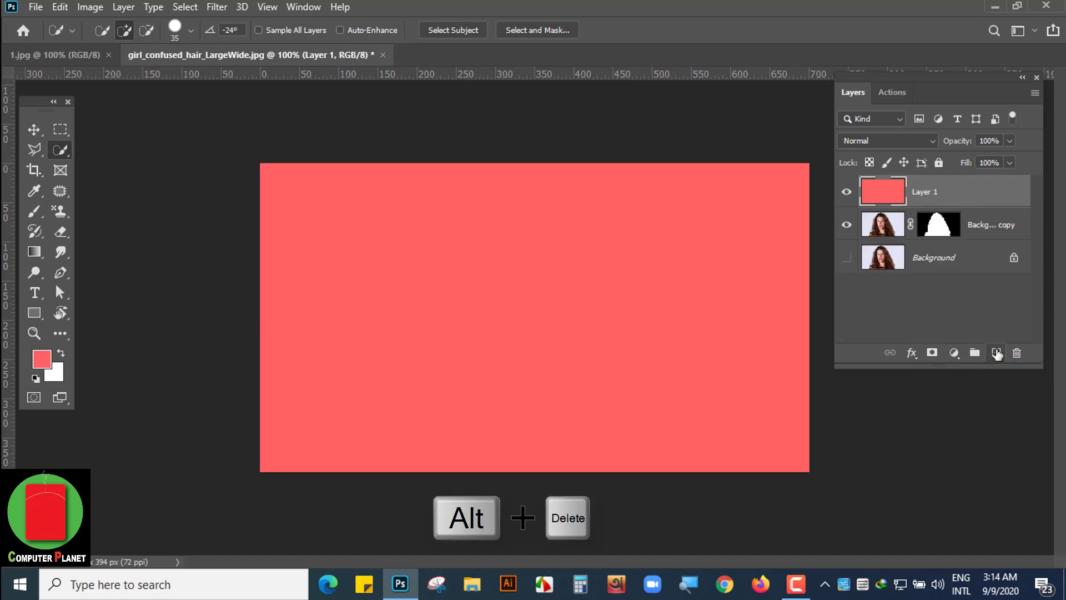
drag(937, 195, 936, 236)
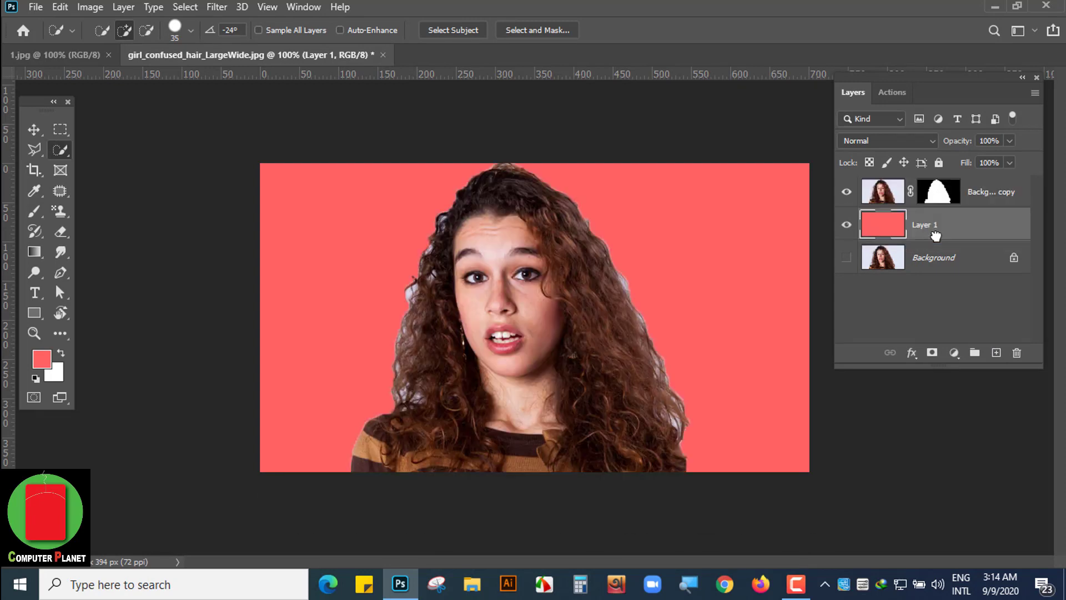
Step: Refine the mask along the woman's hair edges and output it to a new layer with layer mask, decontaminating colors at 88%
double_click(940, 194)
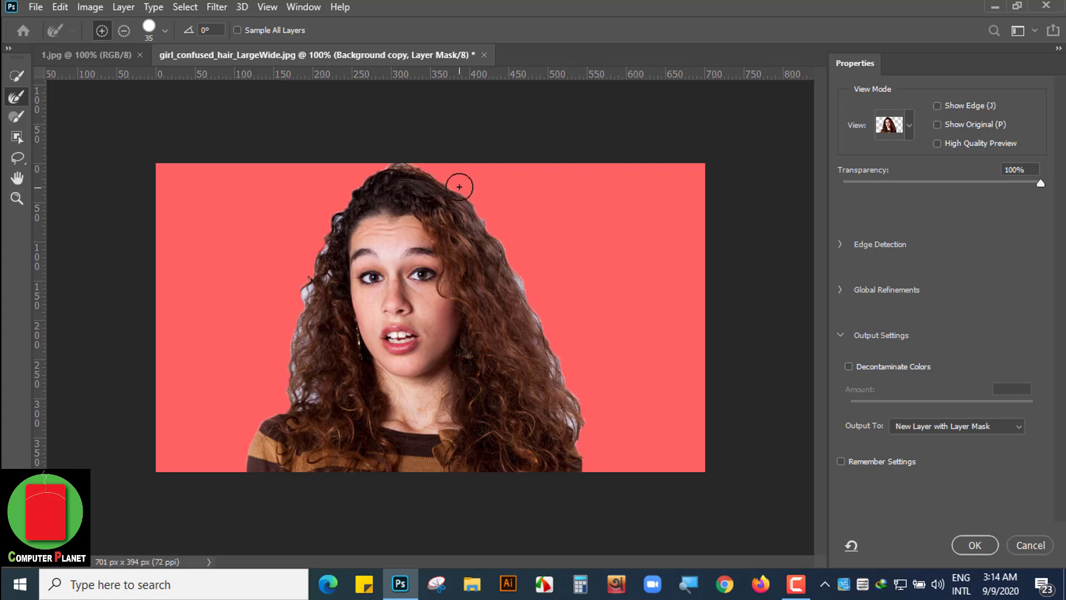
mouse_move(459, 187)
mouse_down()
mouse_move(526, 287)
mouse_move(599, 483)
mouse_up()
mouse_move(338, 203)
mouse_down()
mouse_move(297, 292)
mouse_move(296, 333)
mouse_up()
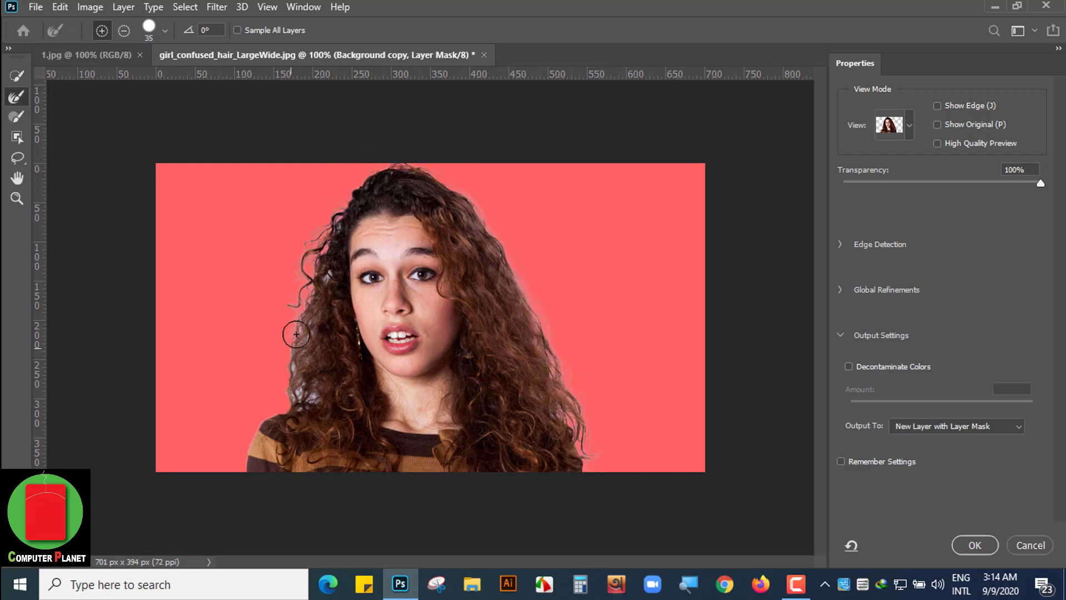
drag(315, 270, 302, 389)
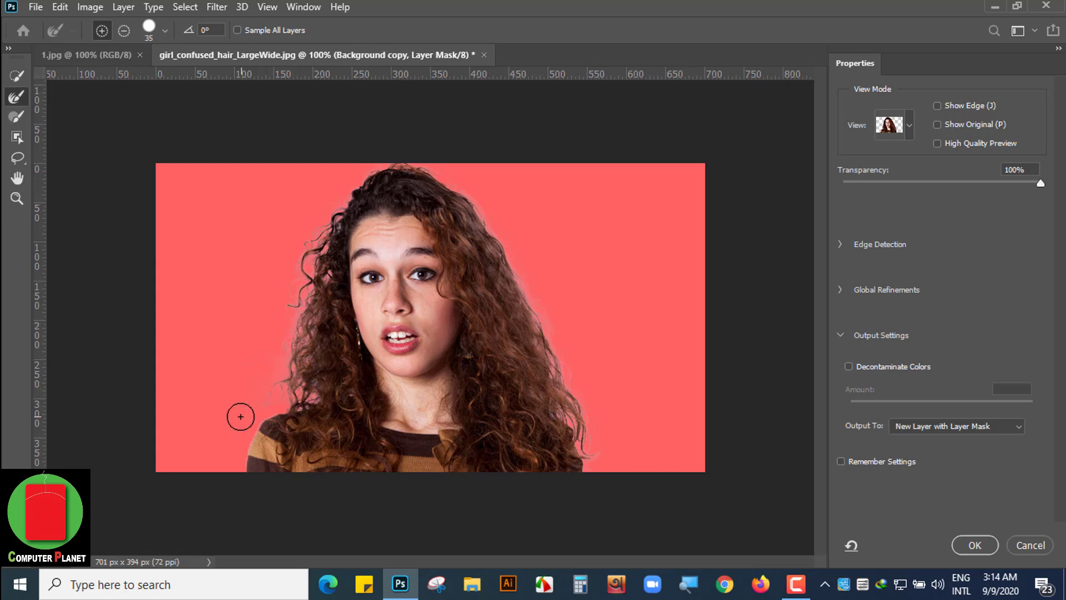
drag(287, 381, 251, 412)
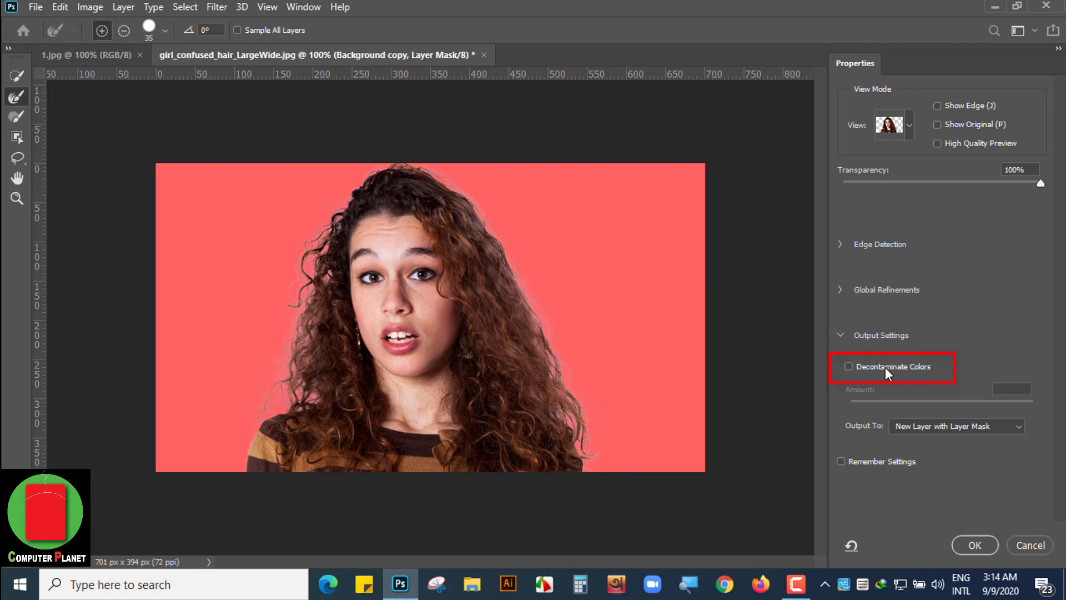
click(909, 368)
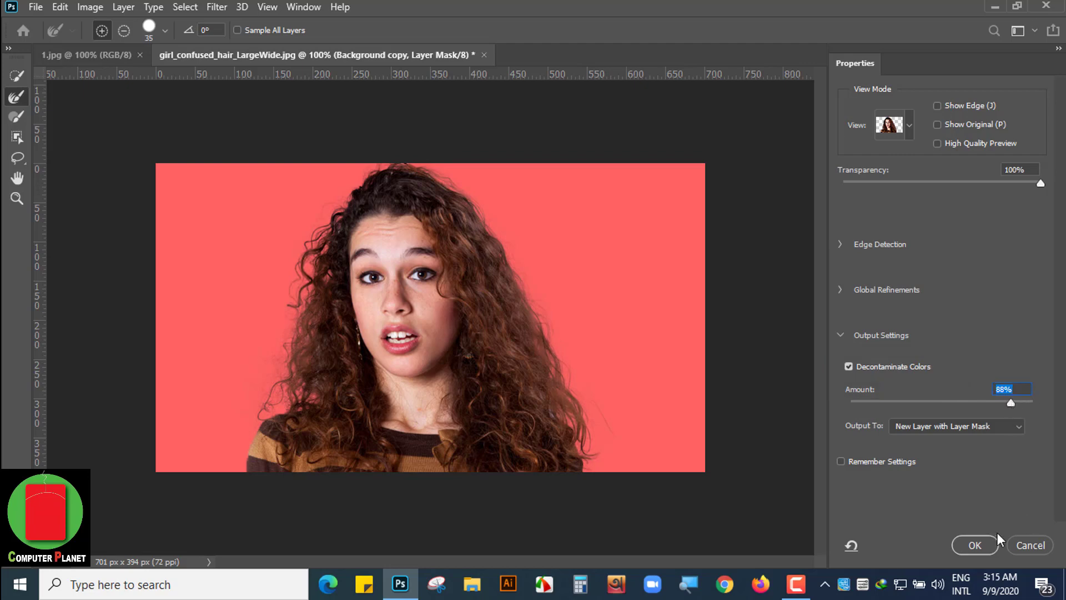
click(977, 542)
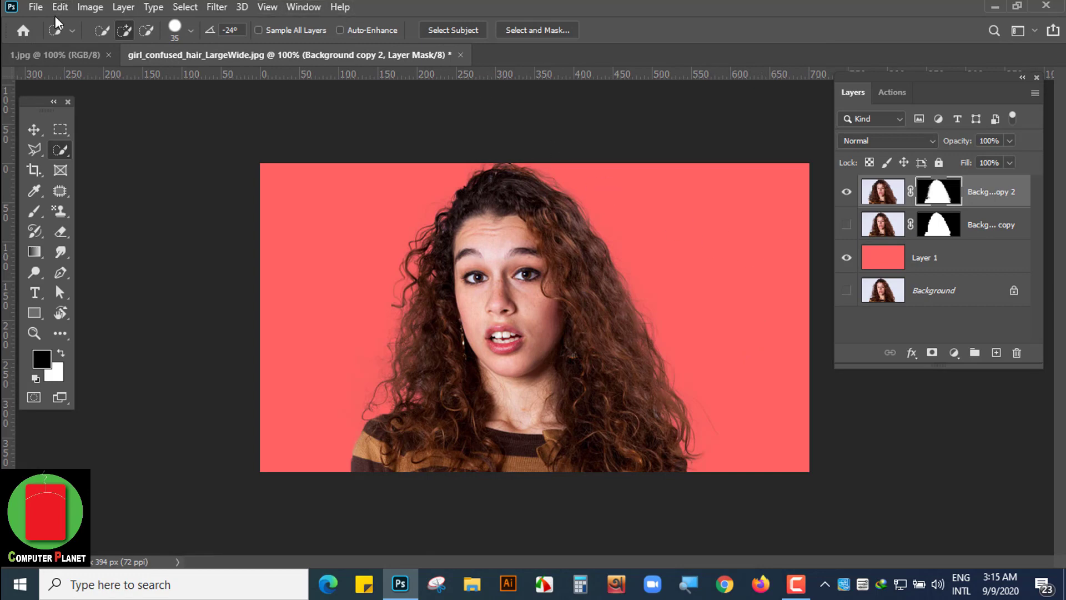
Step: Place clouds-dawn-dusk-46253.jpg into the portrait document as an embedded image
click(35, 7)
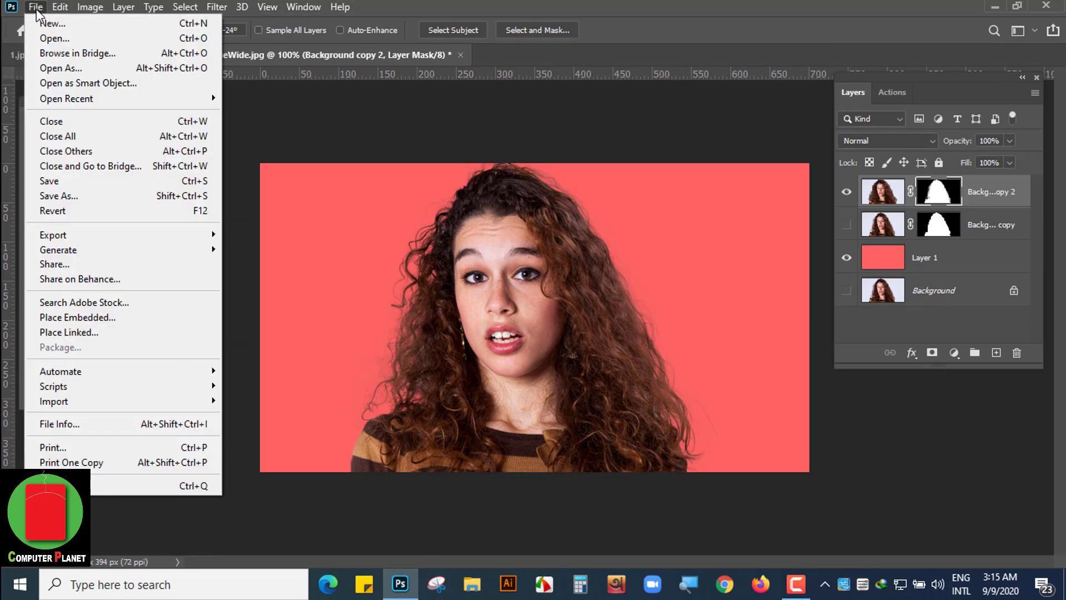
click(62, 315)
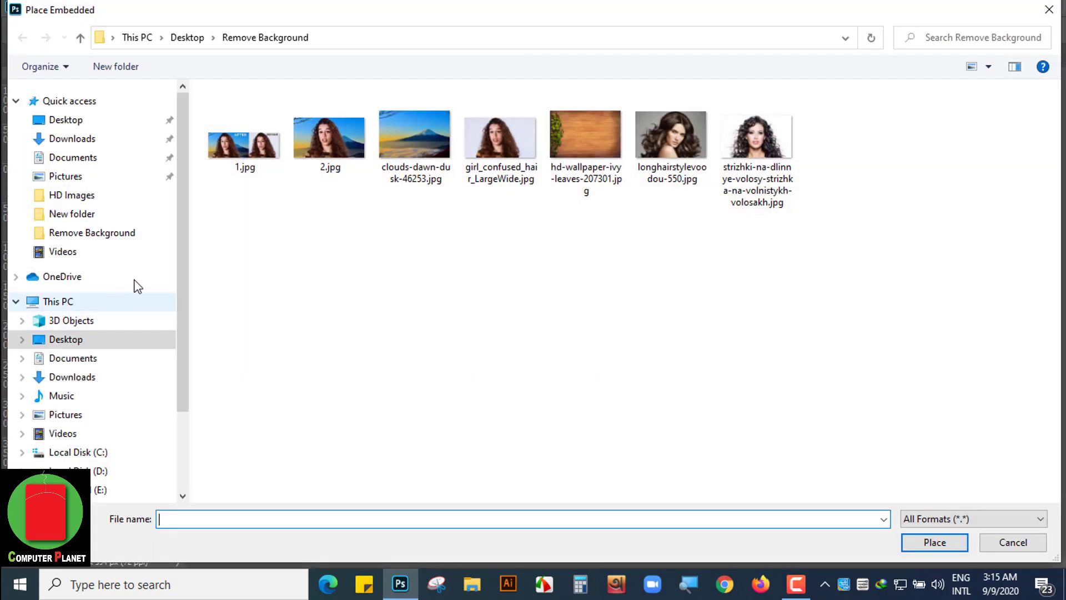
click(405, 139)
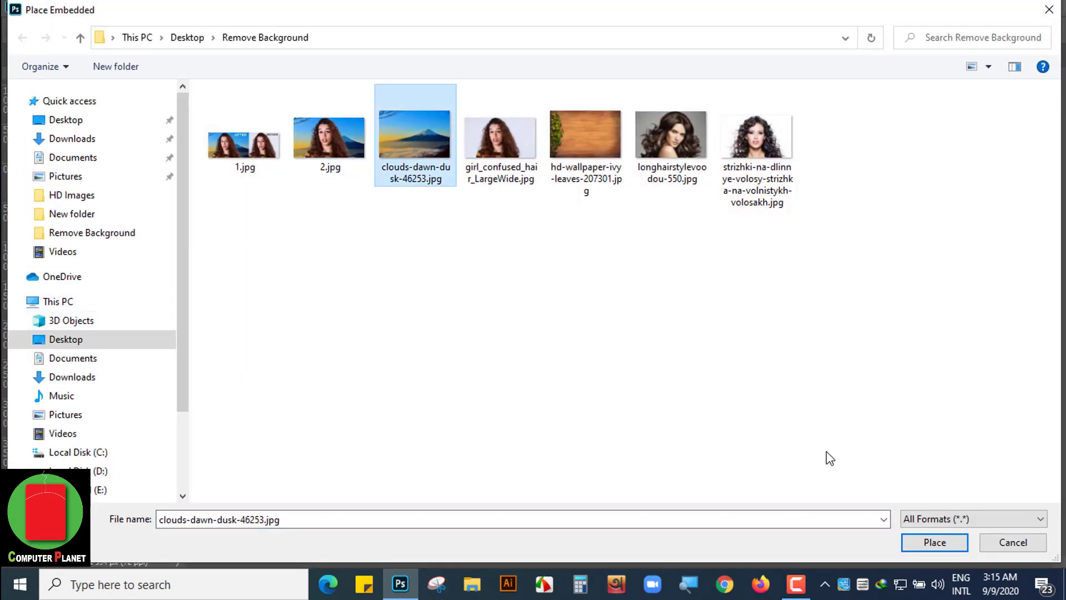
click(944, 544)
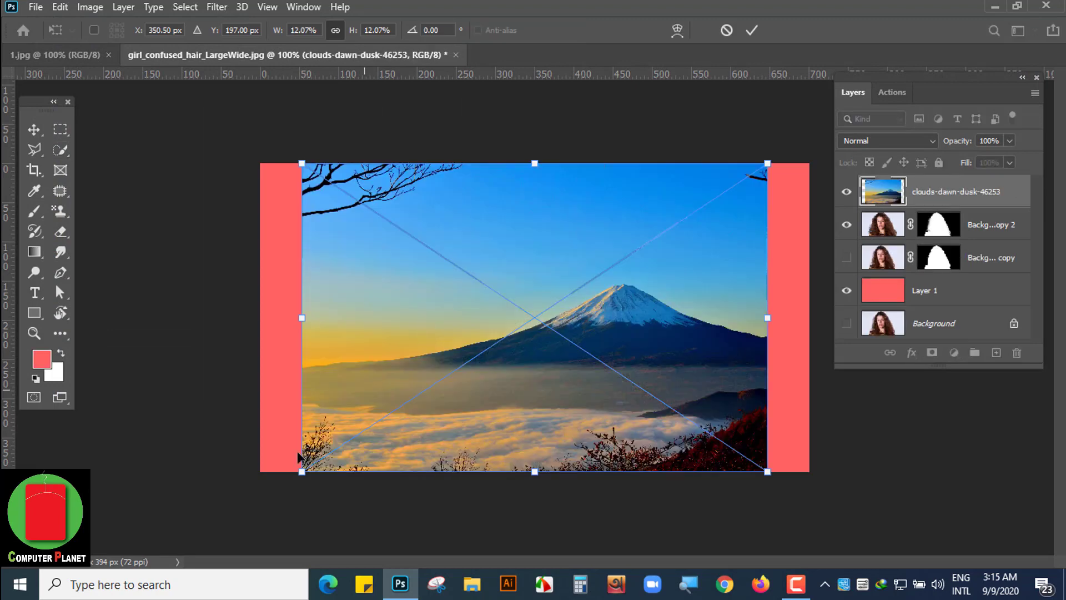
Step: Scale the placed mountain image to about 15% so it covers the whole canvas, and move its layer beneath the refined cutout
drag(309, 471, 236, 518)
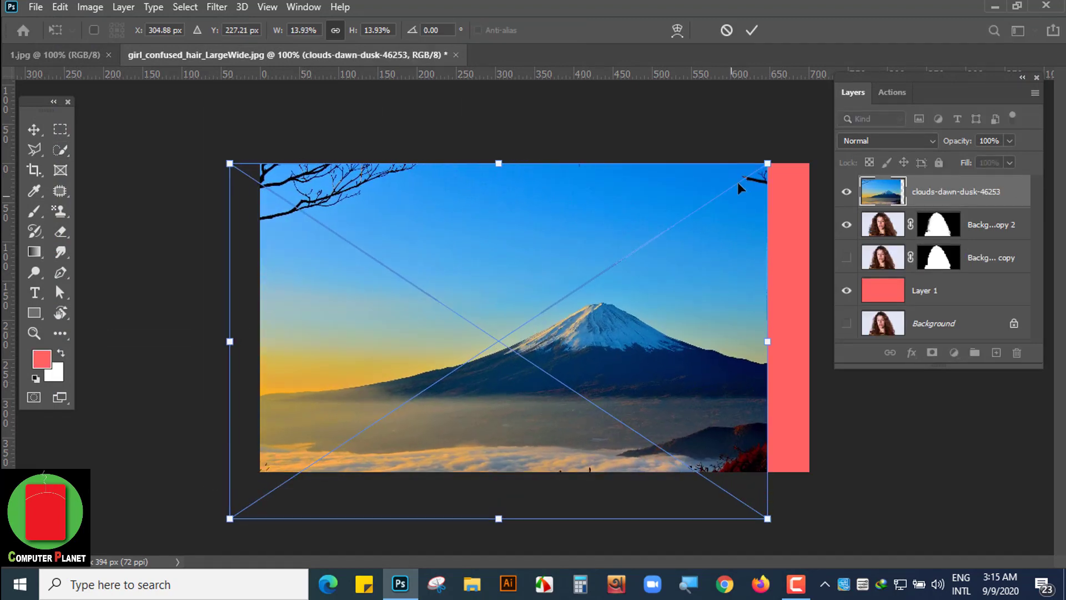
drag(765, 160, 833, 123)
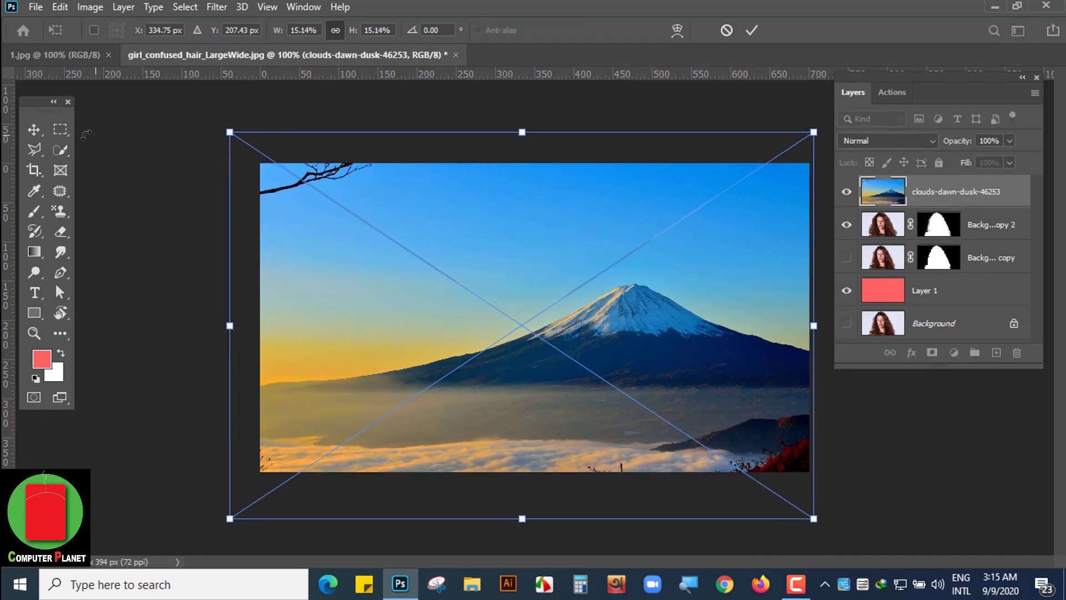
click(27, 131)
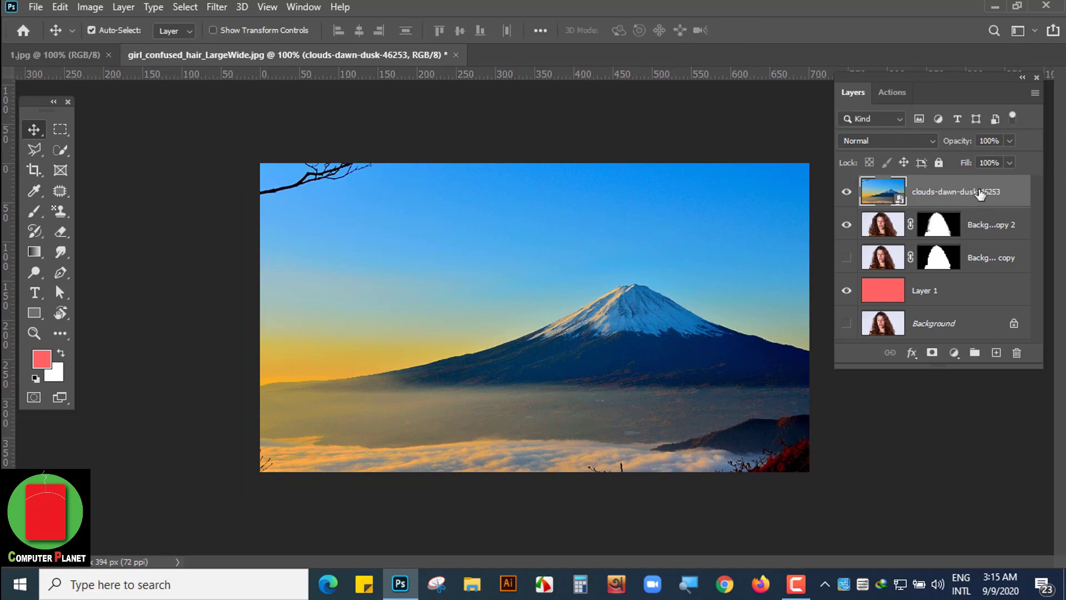
drag(980, 193, 984, 237)
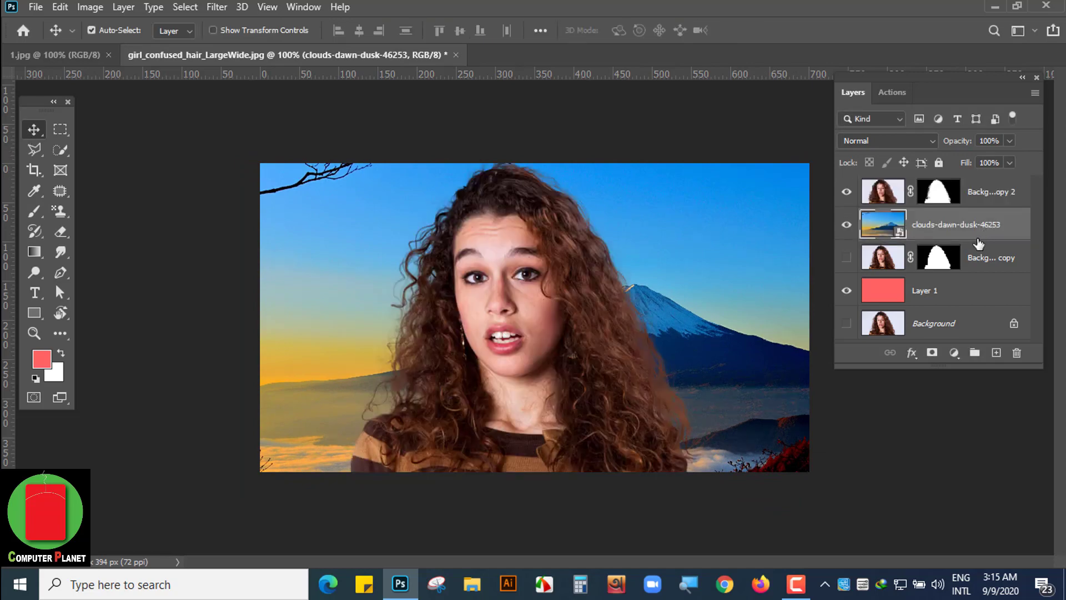
Step: Open the second portrait, longhairstylevoodou-550.jpg, from the Remove Background folder
click(36, 7)
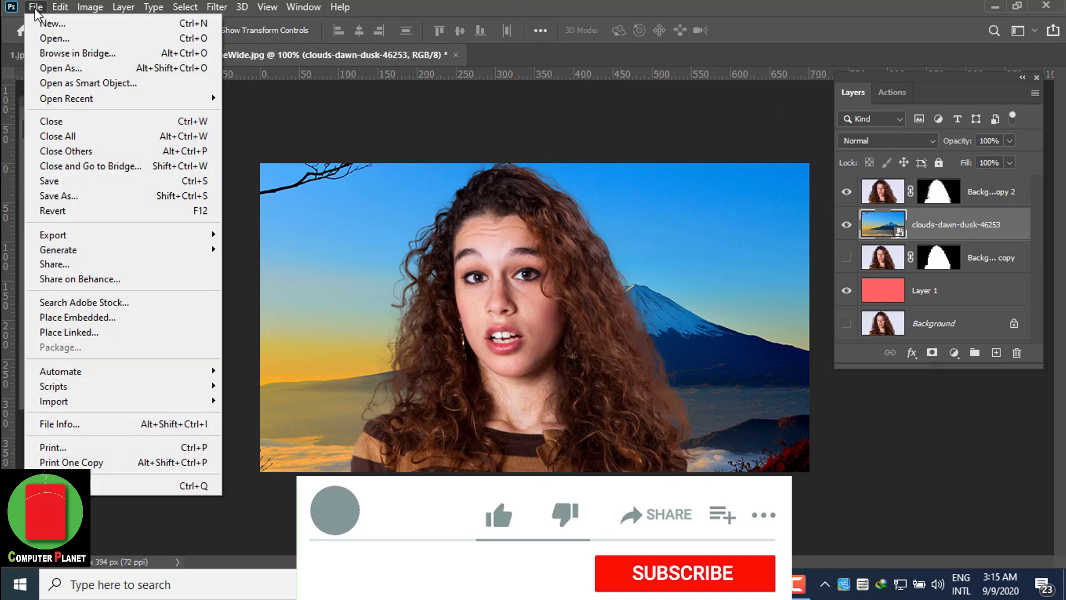
click(66, 38)
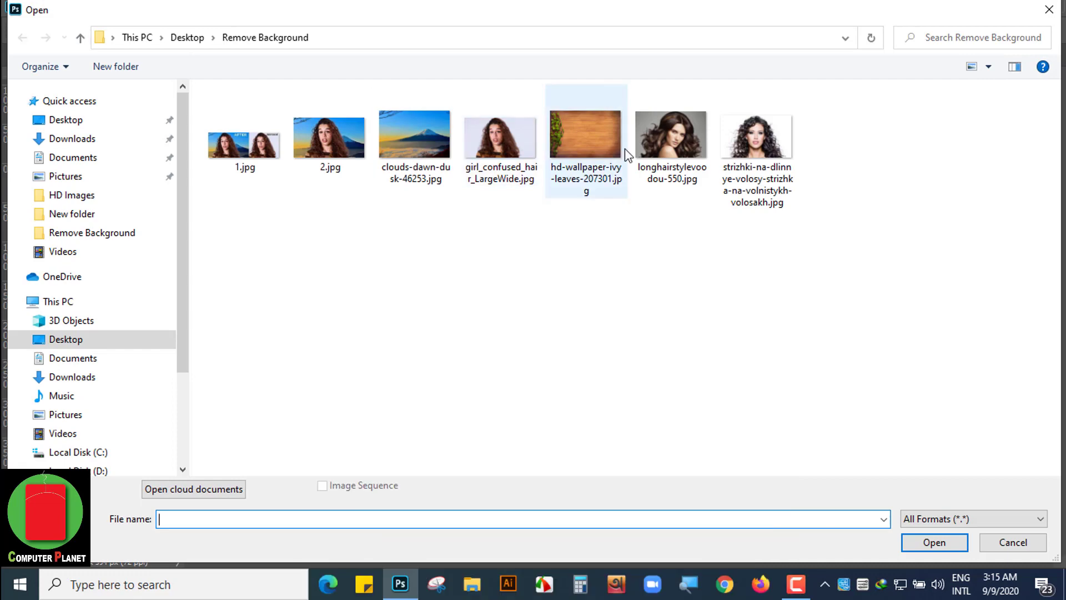
double_click(673, 161)
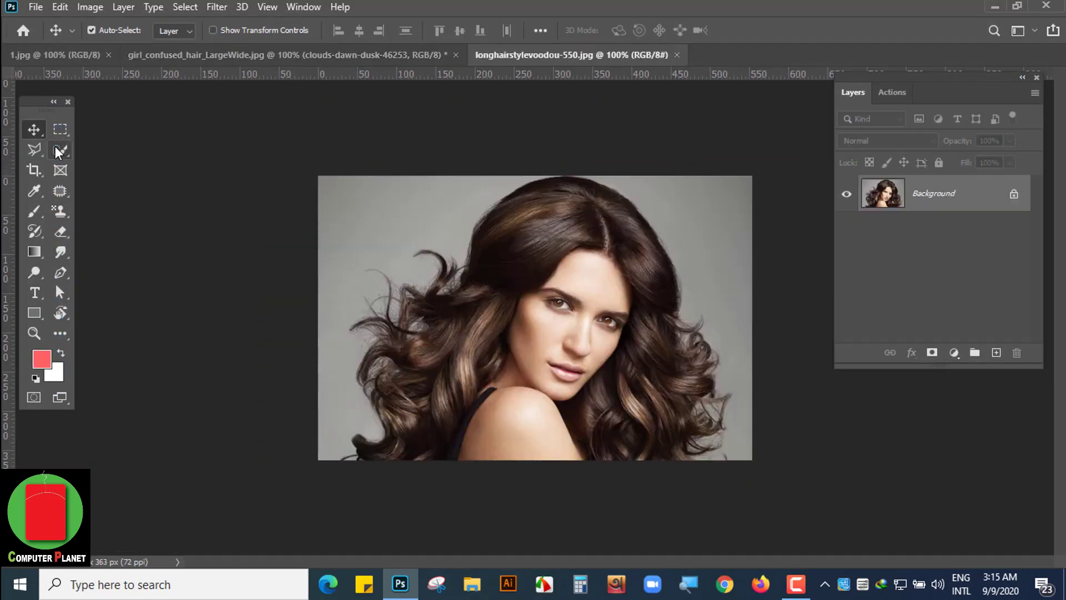
Step: Duplicate the Background layer of the longhairstylevoodou-550.jpg portrait as Background copy and hide the original Background layer
right_click(964, 202)
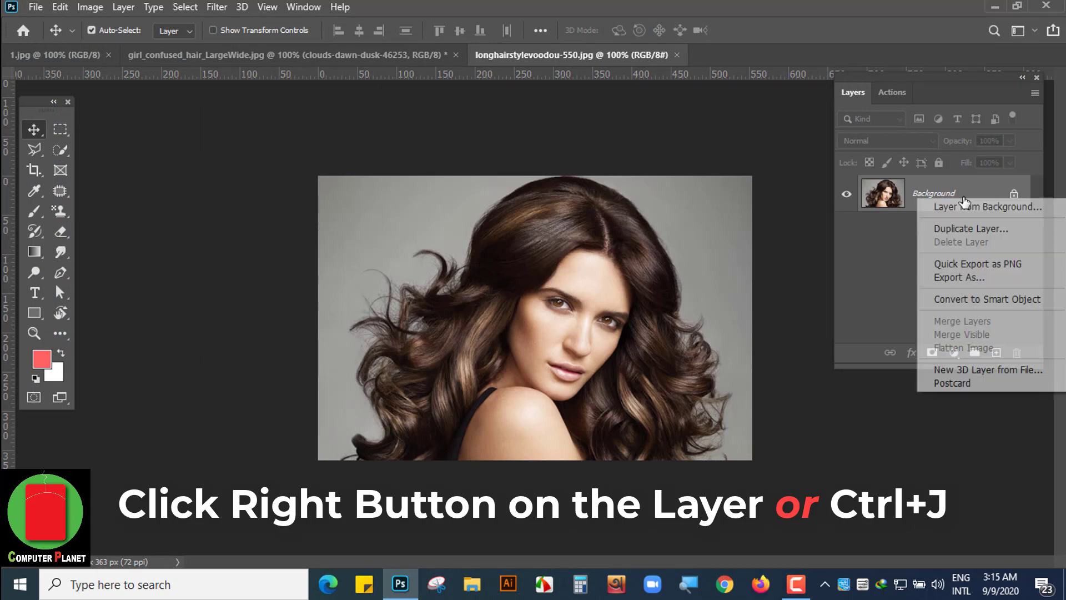
click(959, 229)
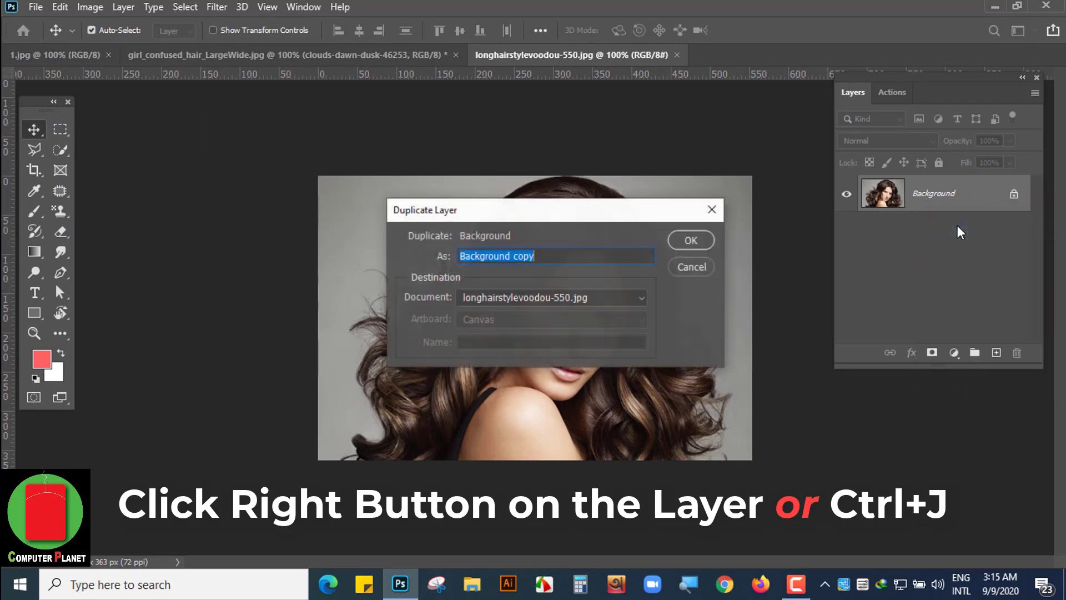
click(693, 239)
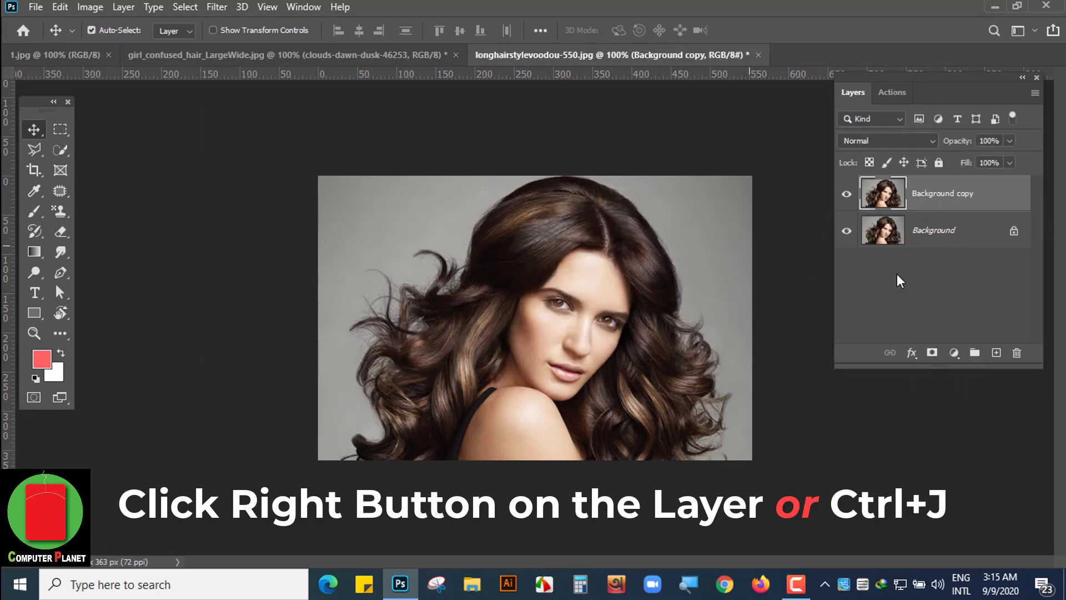
click(847, 232)
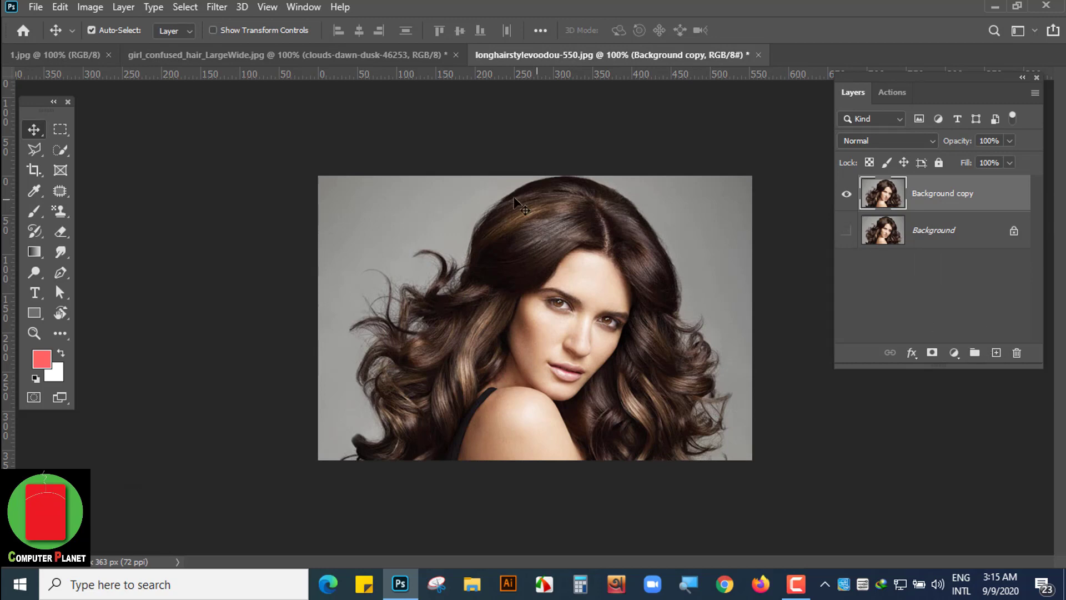
Step: Select the woman and her hair with the Quick Selection tool and add a layer mask to Background copy
click(64, 153)
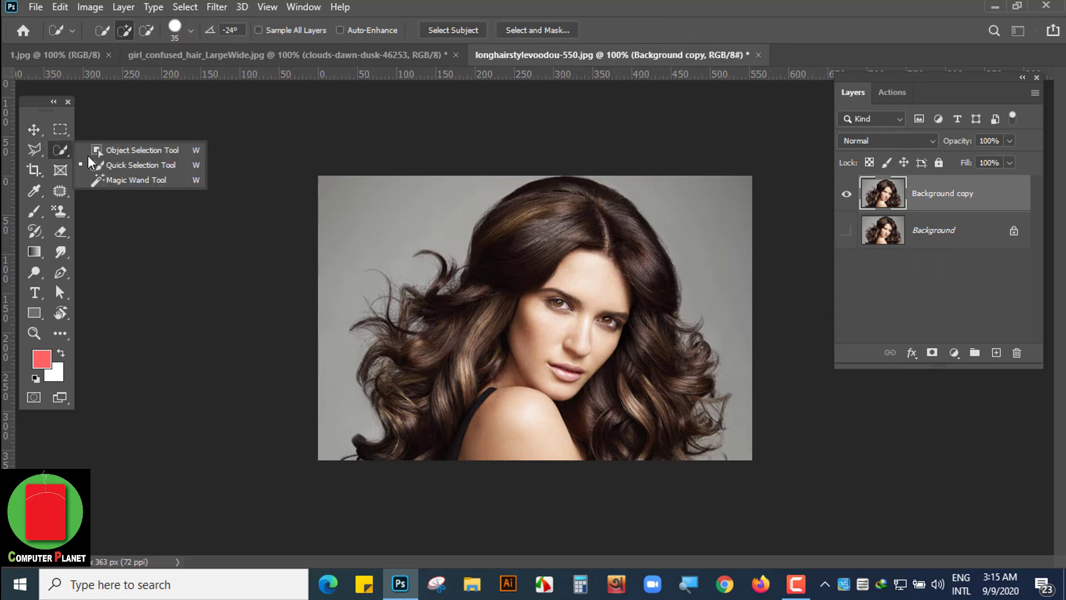
click(134, 166)
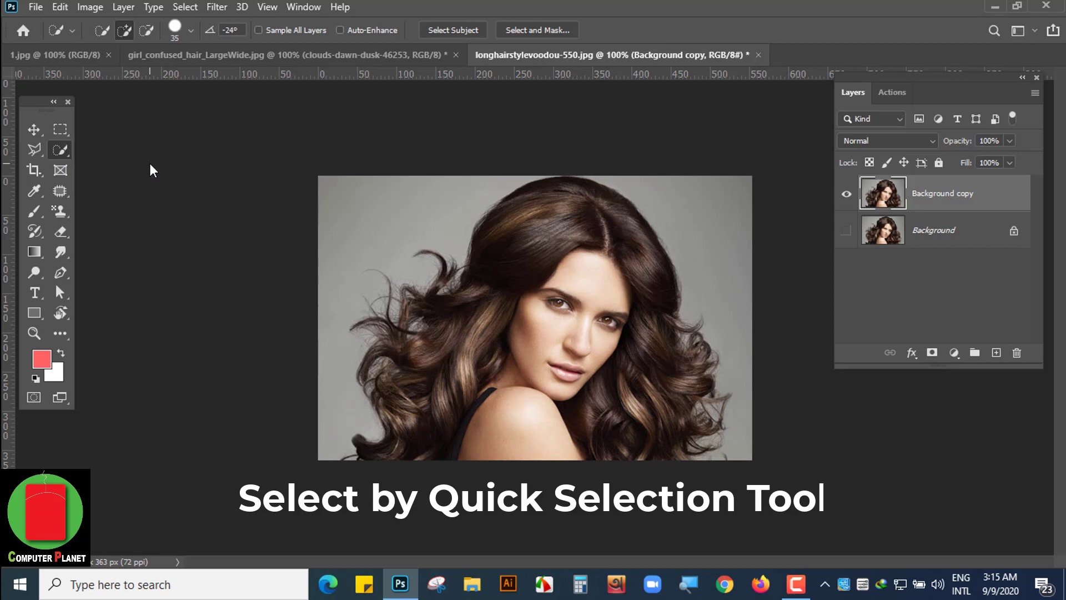
mouse_move(606, 222)
mouse_down()
mouse_move(479, 302)
mouse_move(423, 356)
mouse_move(419, 443)
mouse_move(493, 456)
mouse_move(558, 413)
mouse_move(633, 428)
mouse_move(637, 303)
mouse_move(608, 255)
mouse_move(657, 442)
mouse_up()
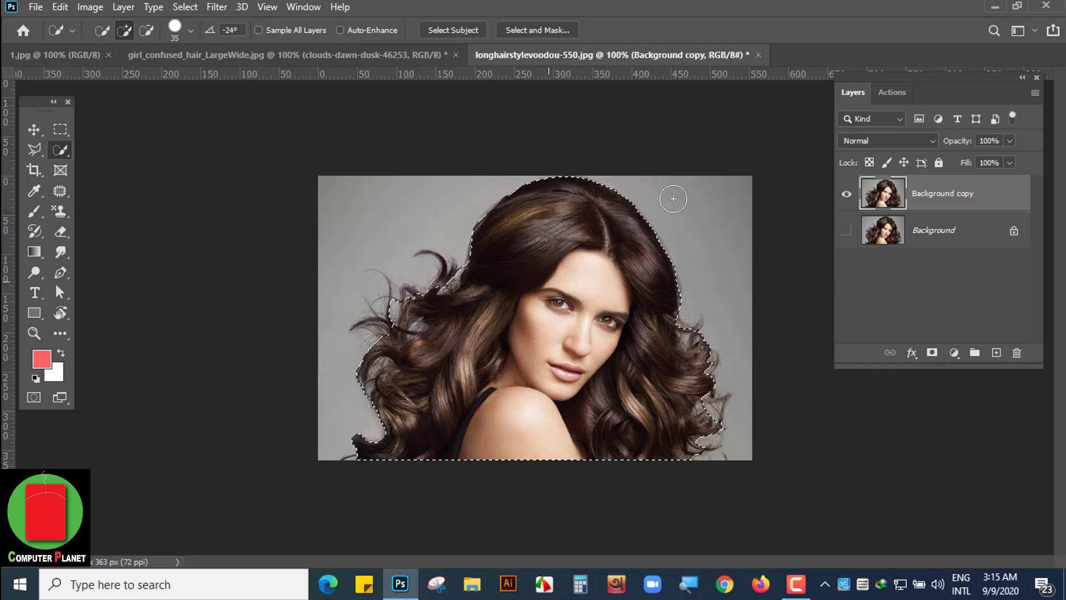
click(932, 353)
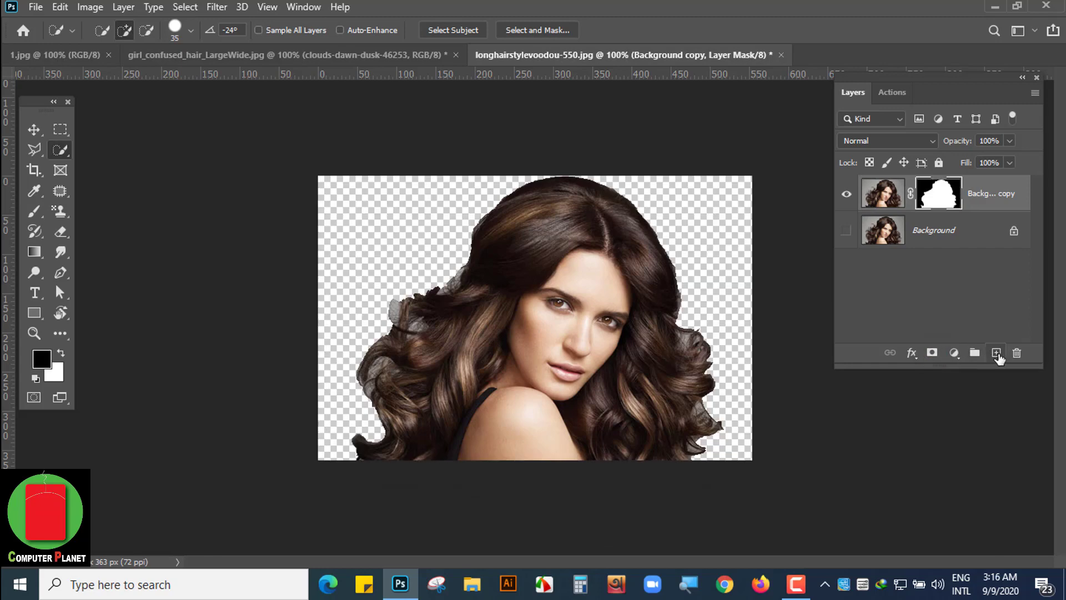
Step: Add a new layer filled with the coral foreground color and move it beneath the masked portrait layer
click(996, 354)
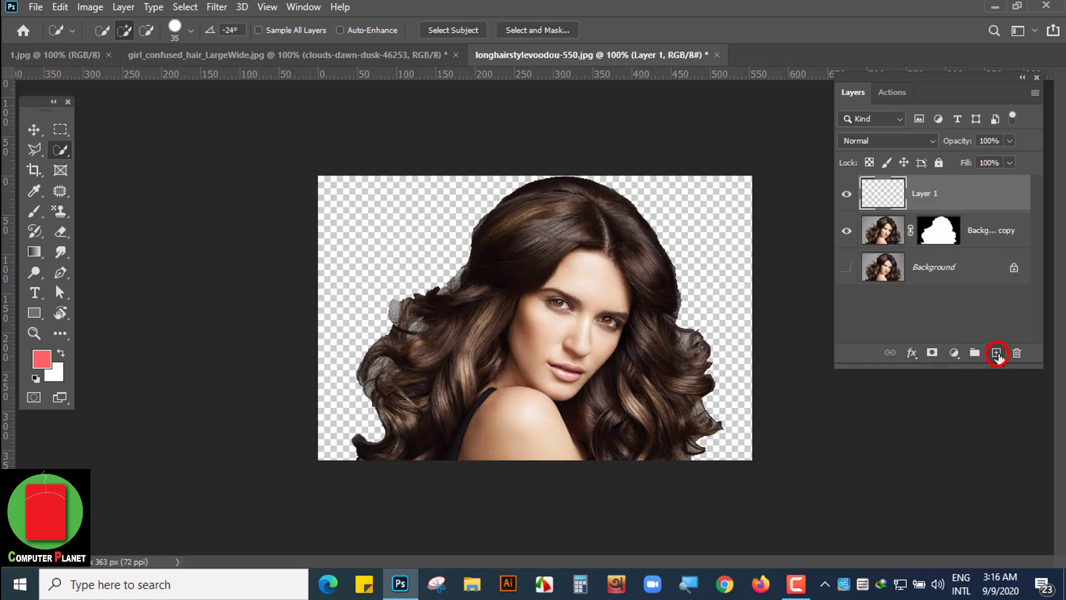
key(alt+Delete)
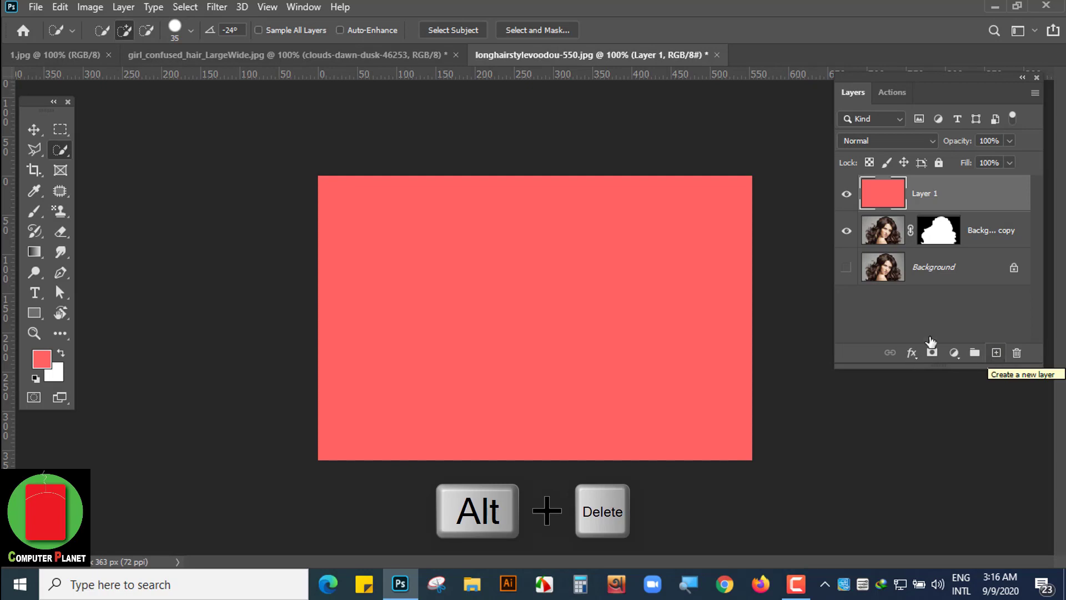
drag(923, 200, 913, 233)
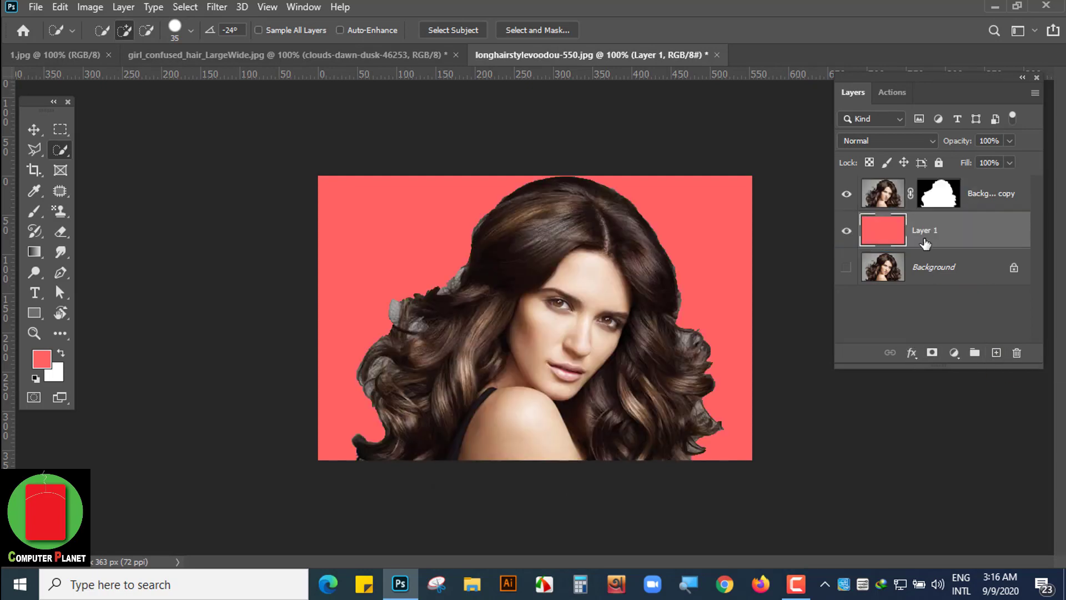
Step: Refine the mask along the woman's hair edges and output it to a new layer with layer mask, with Decontaminate Colors enabled
double_click(936, 199)
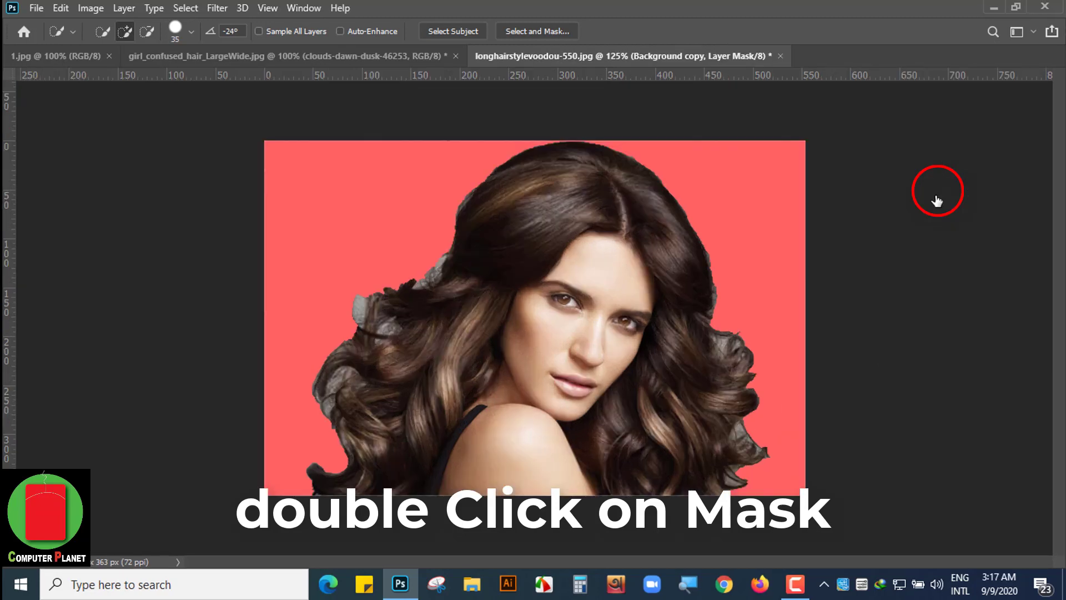
mouse_move(597, 205)
mouse_down()
mouse_move(629, 325)
mouse_move(646, 469)
mouse_move(631, 498)
mouse_move(617, 498)
mouse_move(642, 444)
mouse_move(633, 460)
mouse_move(622, 321)
mouse_up()
mouse_move(616, 257)
mouse_down()
mouse_move(589, 200)
mouse_move(514, 144)
mouse_up()
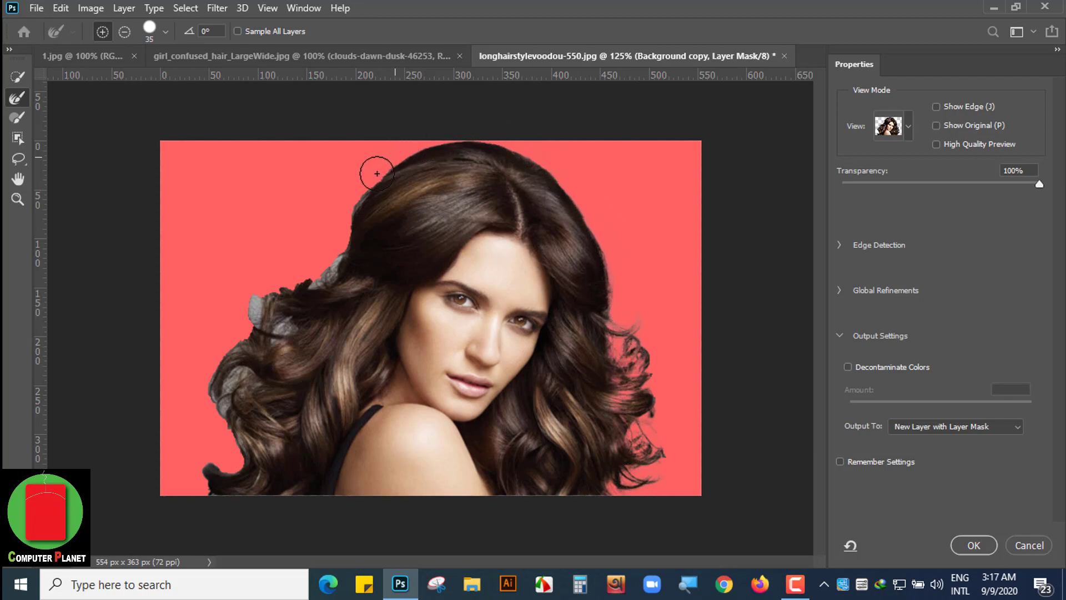
mouse_move(377, 173)
mouse_down()
mouse_move(334, 265)
mouse_move(259, 301)
mouse_move(235, 337)
mouse_move(261, 333)
mouse_move(275, 311)
mouse_move(270, 331)
mouse_move(278, 325)
mouse_move(234, 391)
mouse_move(233, 410)
mouse_move(200, 386)
mouse_move(226, 453)
mouse_move(204, 503)
mouse_move(218, 462)
mouse_move(225, 490)
mouse_move(190, 472)
mouse_move(195, 484)
mouse_move(198, 377)
mouse_move(257, 276)
mouse_move(262, 235)
mouse_move(208, 311)
mouse_move(213, 302)
mouse_move(297, 221)
mouse_move(307, 260)
mouse_move(308, 225)
mouse_move(291, 208)
mouse_move(332, 249)
mouse_move(308, 216)
mouse_move(237, 281)
mouse_move(261, 281)
mouse_move(230, 322)
mouse_move(239, 342)
mouse_move(206, 396)
mouse_move(212, 422)
mouse_move(206, 363)
mouse_move(214, 423)
mouse_move(235, 393)
mouse_move(236, 303)
mouse_move(302, 232)
mouse_move(301, 245)
mouse_move(320, 246)
mouse_move(308, 241)
mouse_move(213, 299)
mouse_move(266, 282)
mouse_move(216, 337)
mouse_move(217, 477)
mouse_move(197, 505)
mouse_move(179, 484)
mouse_move(198, 358)
mouse_move(293, 288)
mouse_move(407, 134)
mouse_move(489, 129)
mouse_move(545, 146)
mouse_move(584, 184)
mouse_move(632, 268)
mouse_move(655, 376)
mouse_move(666, 479)
mouse_move(634, 517)
mouse_move(647, 472)
mouse_move(634, 490)
mouse_move(653, 491)
mouse_move(668, 334)
mouse_move(656, 386)
mouse_move(620, 351)
mouse_up()
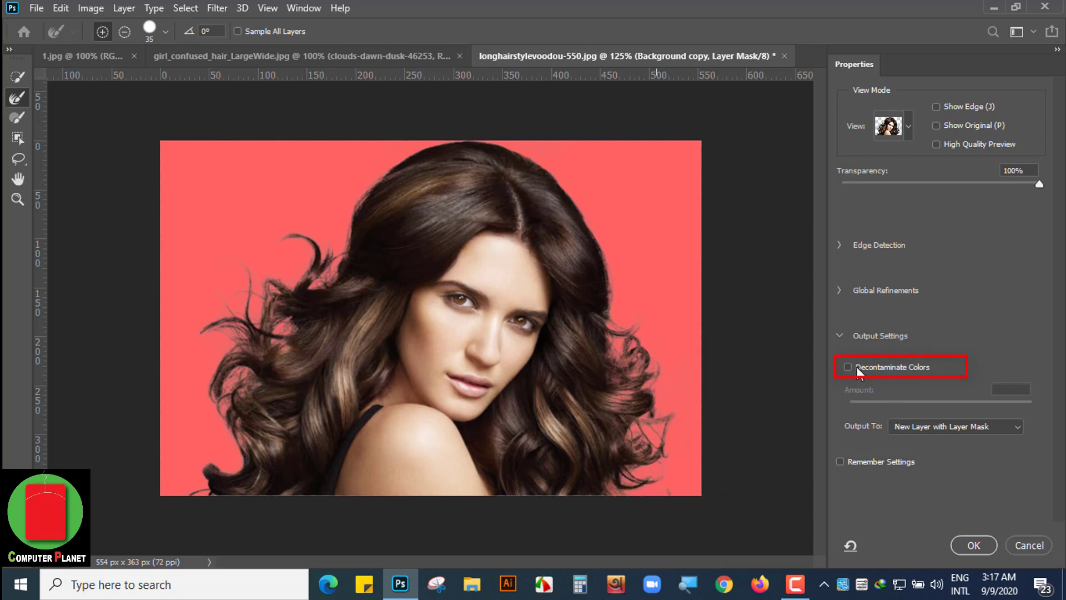
click(894, 366)
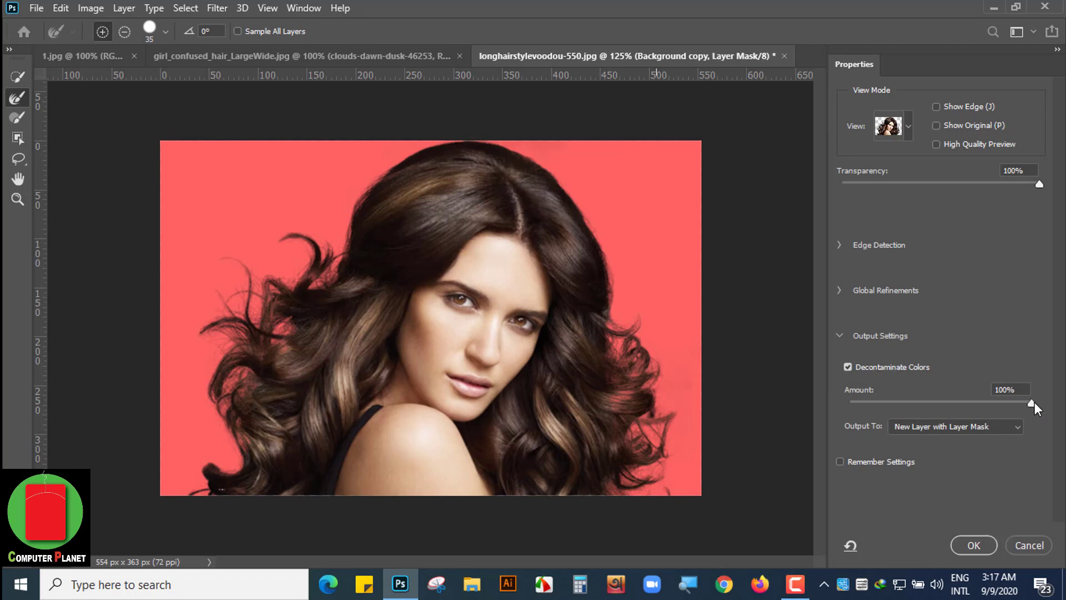
drag(1016, 402, 1024, 402)
click(973, 545)
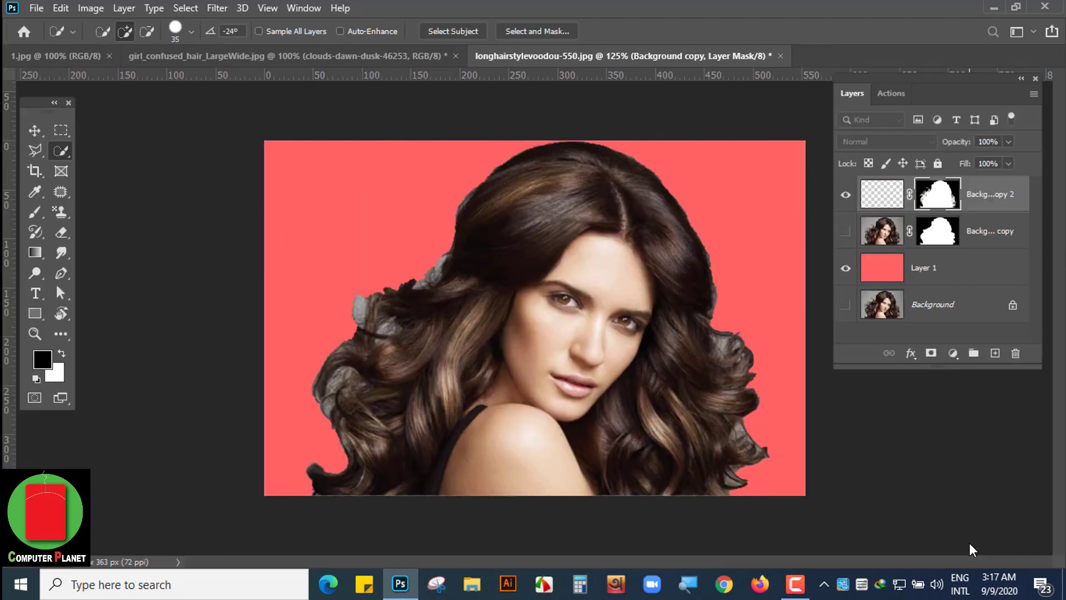
Step: Add a new layer filled with the white background color and move it directly beneath the refined cutout
click(995, 355)
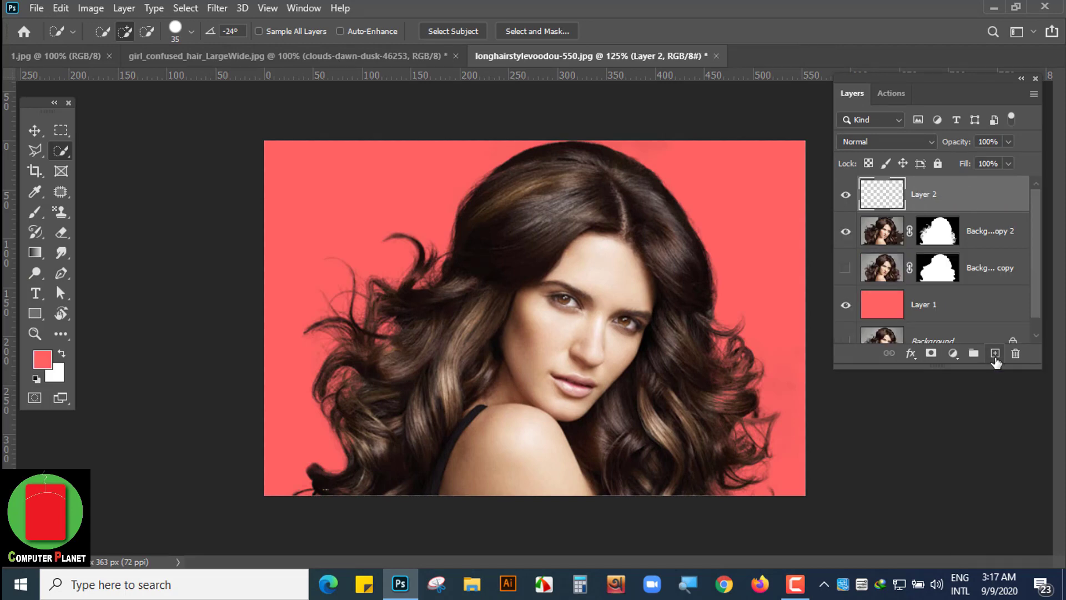
key(ctrl+BackSpace)
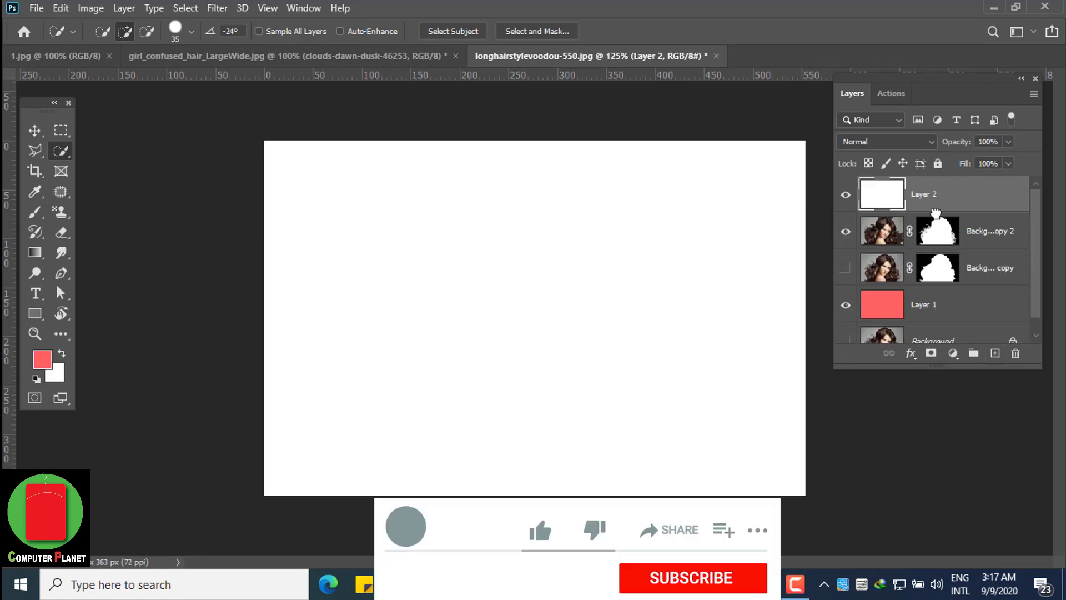
drag(935, 212, 937, 251)
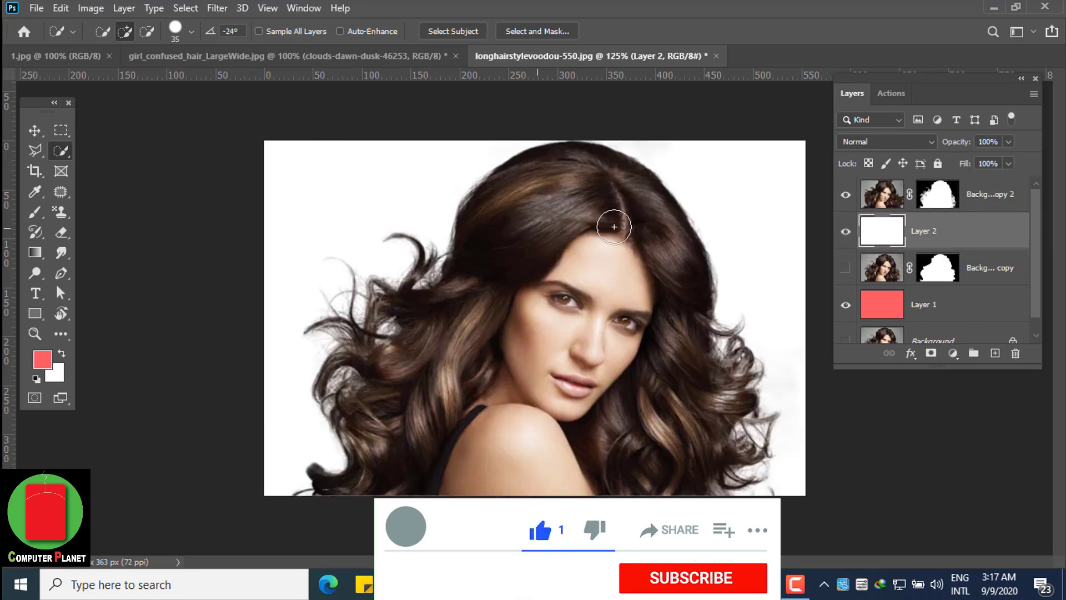
Step: Open the curly-haired portrait strizhki-na-dlinnye-volosy-strizhka-na-volnistykh-volosakh.jpg from the Remove Background folder
click(36, 8)
click(47, 36)
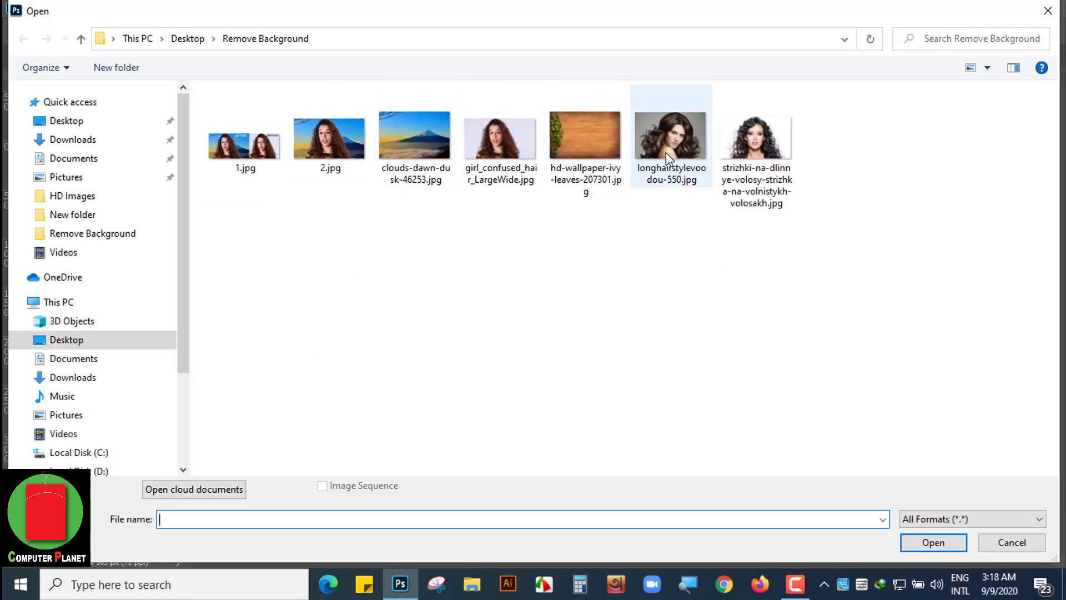
click(755, 164)
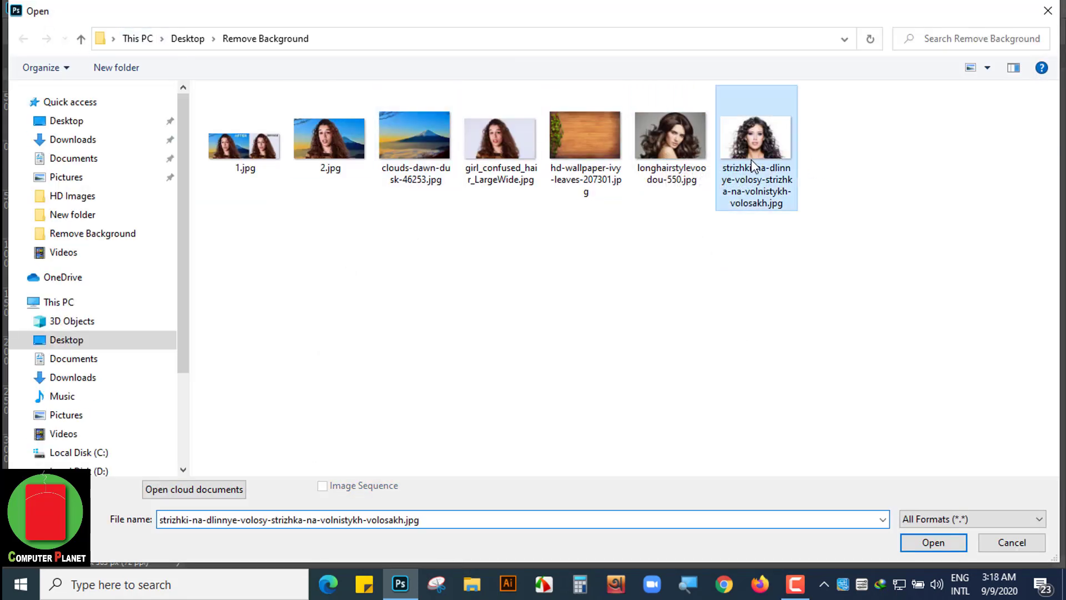
click(945, 543)
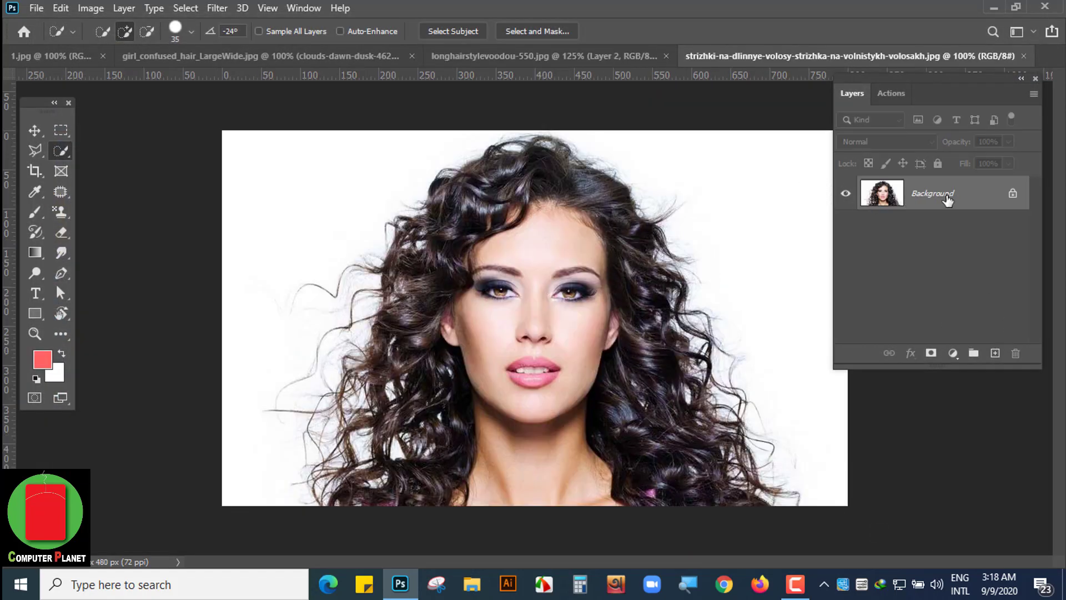
Step: Duplicate the curly-haired portrait's Background layer as Background copy and hide the original layer
right_click(948, 200)
click(960, 228)
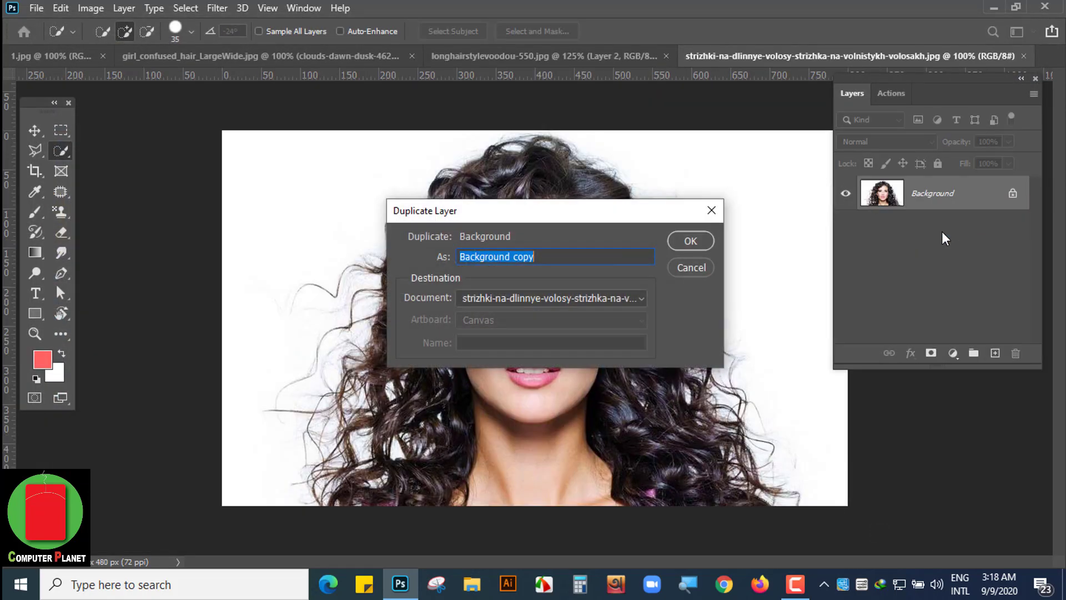
click(689, 241)
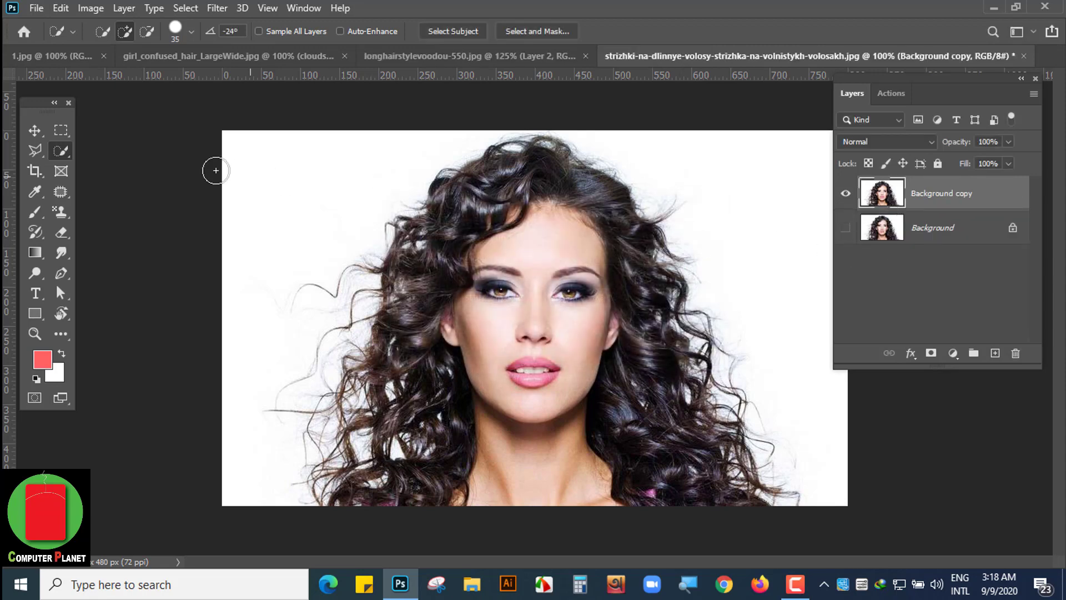
Step: Select the curly-haired woman with the Quick Selection tool and mask Background copy to that selection
right_click(62, 149)
click(115, 166)
mouse_move(490, 187)
mouse_down()
mouse_move(402, 395)
mouse_move(407, 503)
mouse_move(462, 397)
mouse_move(464, 455)
mouse_move(489, 225)
mouse_move(520, 182)
mouse_move(592, 204)
mouse_move(633, 285)
mouse_move(714, 511)
mouse_up()
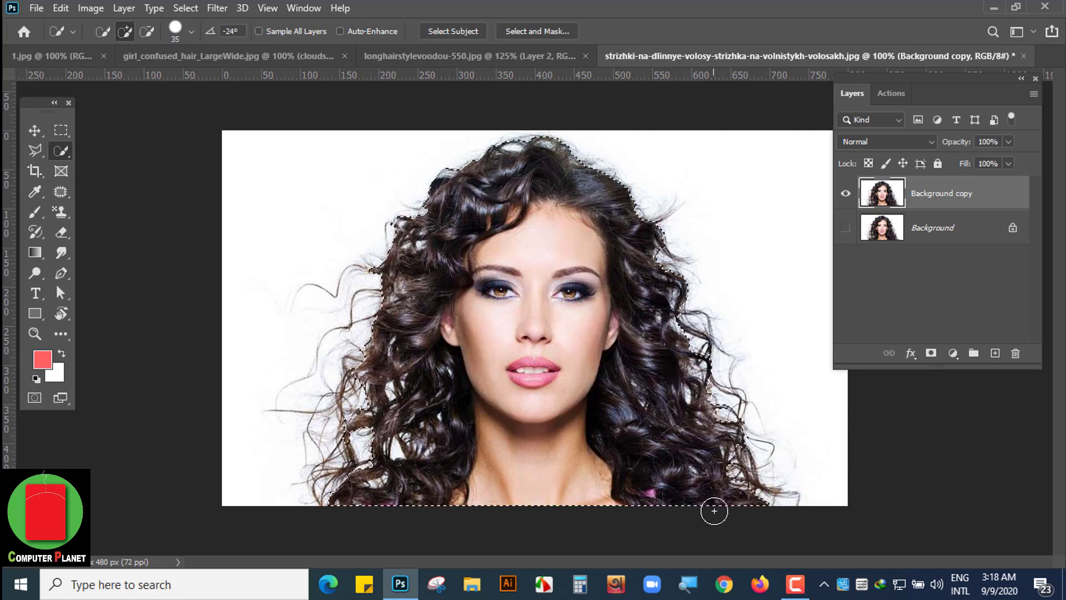
click(931, 354)
Step: Add a new layer filled with the coral foreground color and place it beneath the masked curly-haired portrait
click(994, 354)
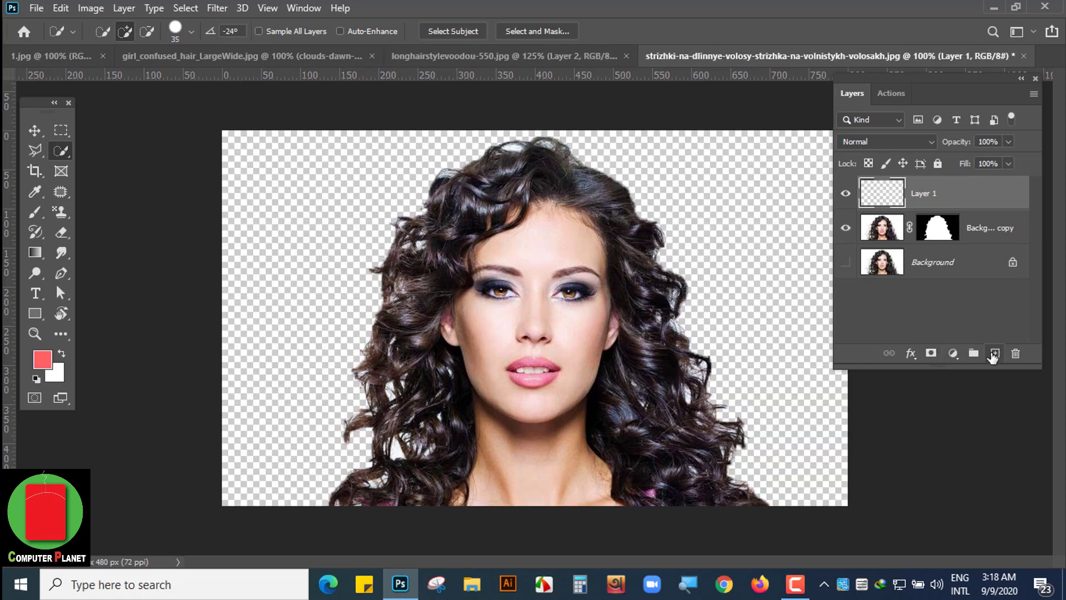
key(ctrl+BackSpace)
key(alt+BackSpace)
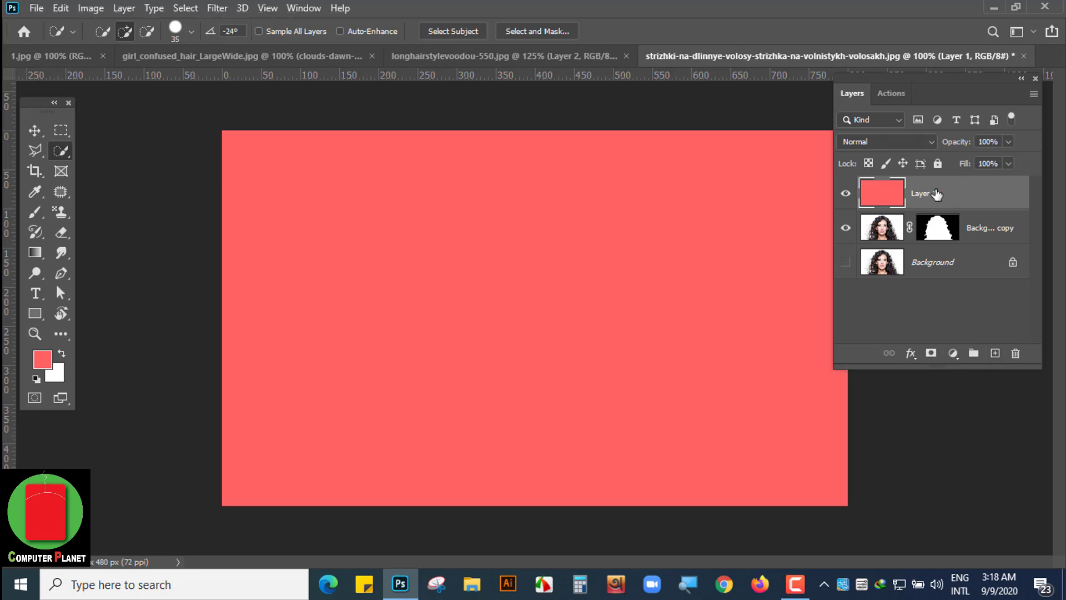
drag(937, 192, 939, 230)
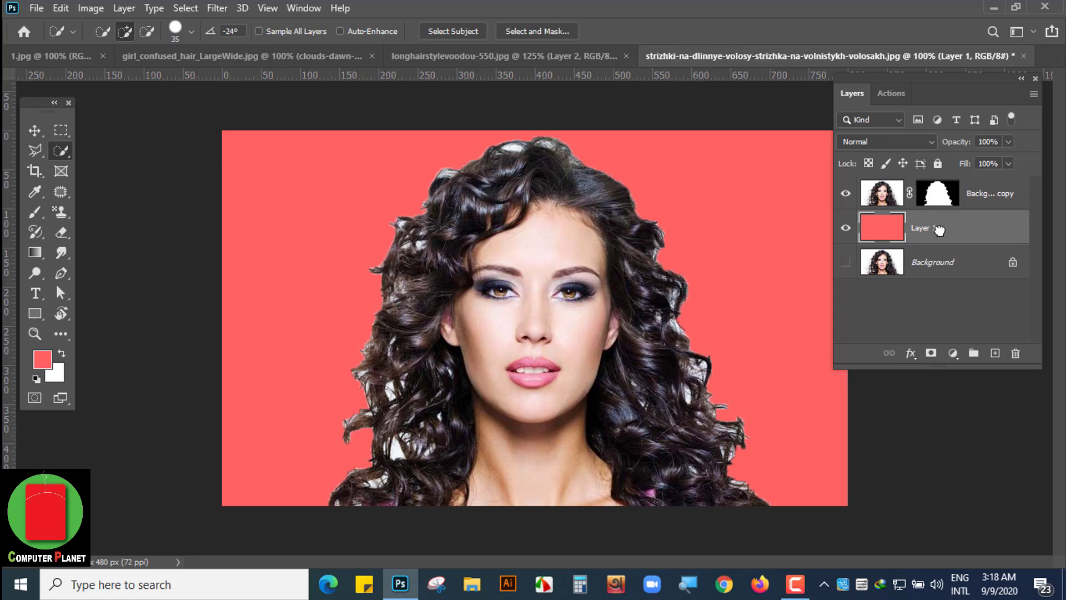
Step: Refine the mask around the curly hair strands and output it to a new layer with layer mask, decontaminating colors at 91%
double_click(939, 194)
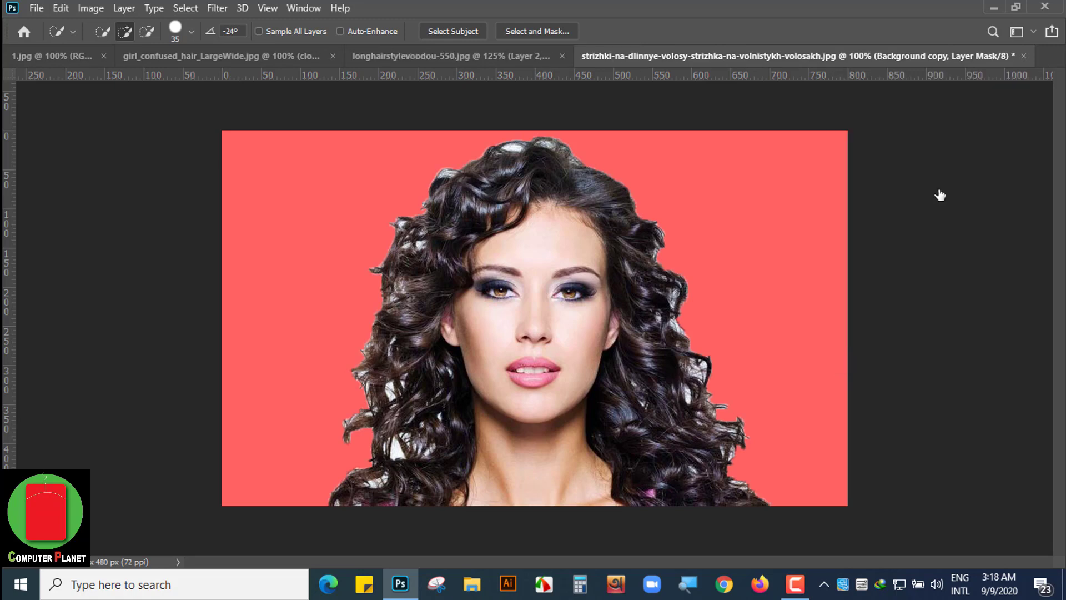
mouse_move(540, 217)
mouse_down()
mouse_move(571, 286)
mouse_move(605, 426)
mouse_move(662, 508)
mouse_move(595, 359)
mouse_move(609, 407)
mouse_move(550, 220)
mouse_up()
mouse_move(480, 145)
mouse_down()
mouse_move(434, 135)
mouse_move(448, 138)
mouse_move(358, 145)
mouse_move(288, 221)
mouse_move(288, 244)
mouse_move(308, 235)
mouse_move(284, 325)
mouse_move(296, 309)
mouse_move(293, 363)
mouse_move(240, 420)
mouse_move(252, 391)
mouse_move(269, 456)
mouse_move(305, 451)
mouse_up()
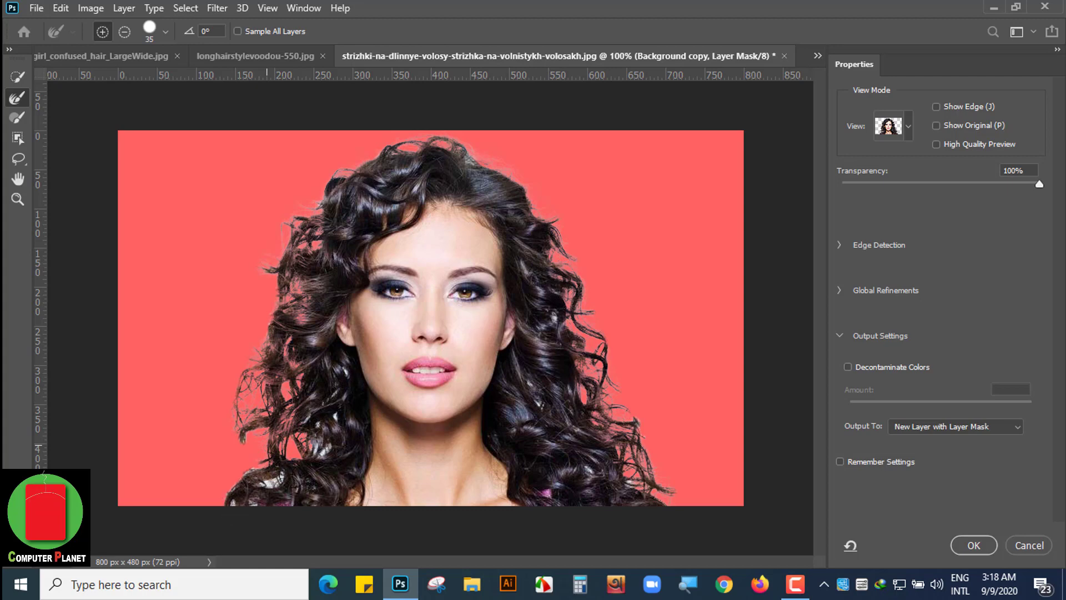
drag(264, 483, 234, 504)
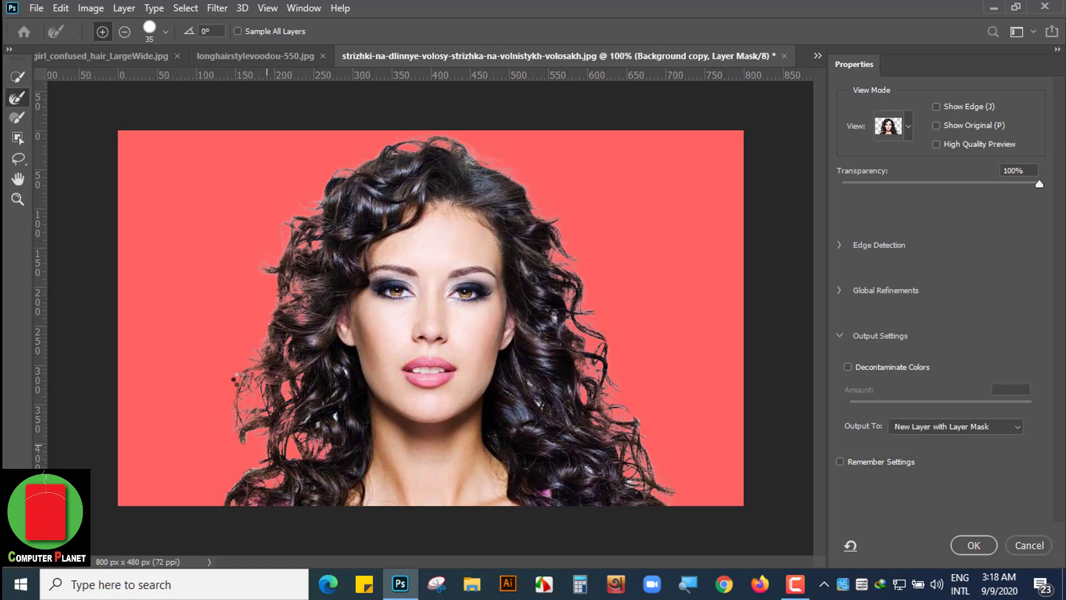
mouse_move(238, 380)
mouse_down()
mouse_move(199, 499)
mouse_move(228, 452)
mouse_move(223, 340)
mouse_move(203, 501)
mouse_move(213, 419)
mouse_move(217, 440)
mouse_move(218, 403)
mouse_move(192, 505)
mouse_move(216, 375)
mouse_move(221, 428)
mouse_move(279, 235)
mouse_move(241, 321)
mouse_move(269, 234)
mouse_move(230, 373)
mouse_move(262, 238)
mouse_move(256, 349)
mouse_move(248, 230)
mouse_move(219, 302)
mouse_move(231, 254)
mouse_move(273, 199)
mouse_move(241, 301)
mouse_move(264, 222)
mouse_move(208, 343)
mouse_move(230, 288)
mouse_up()
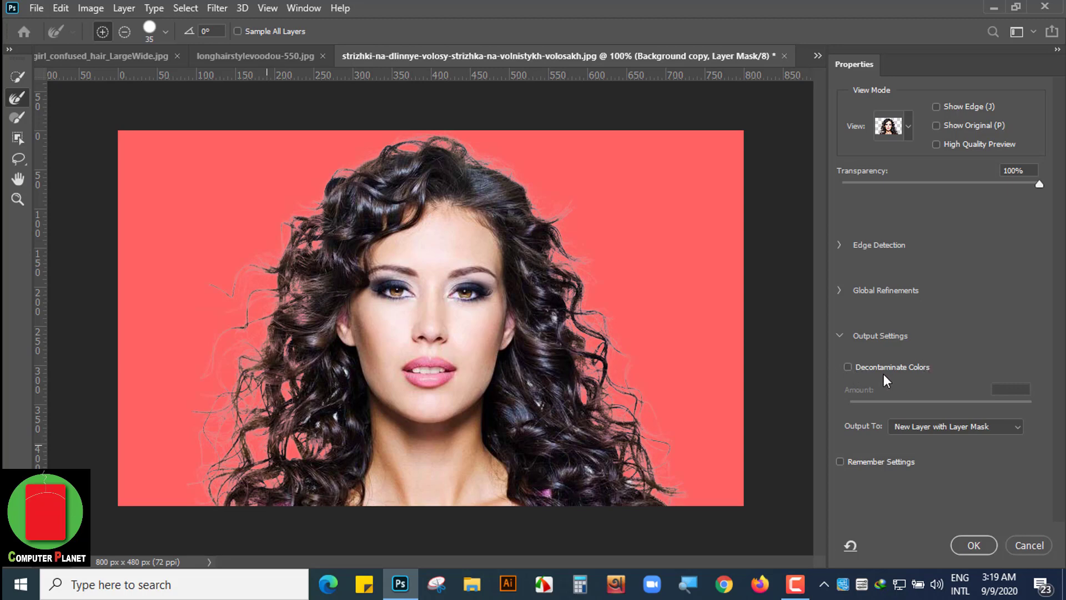
click(902, 370)
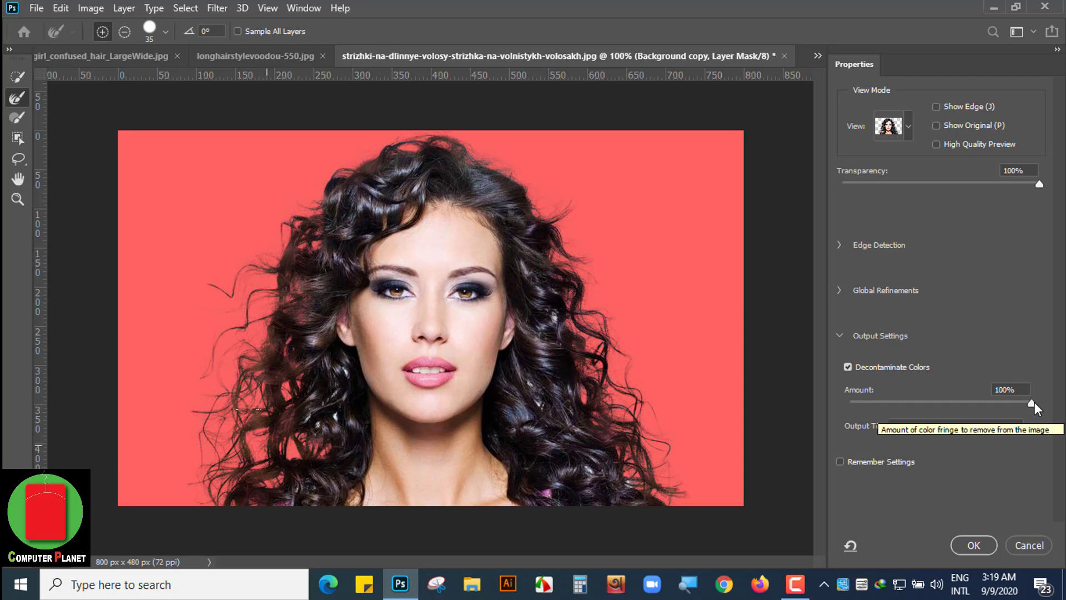
drag(1035, 402, 1015, 403)
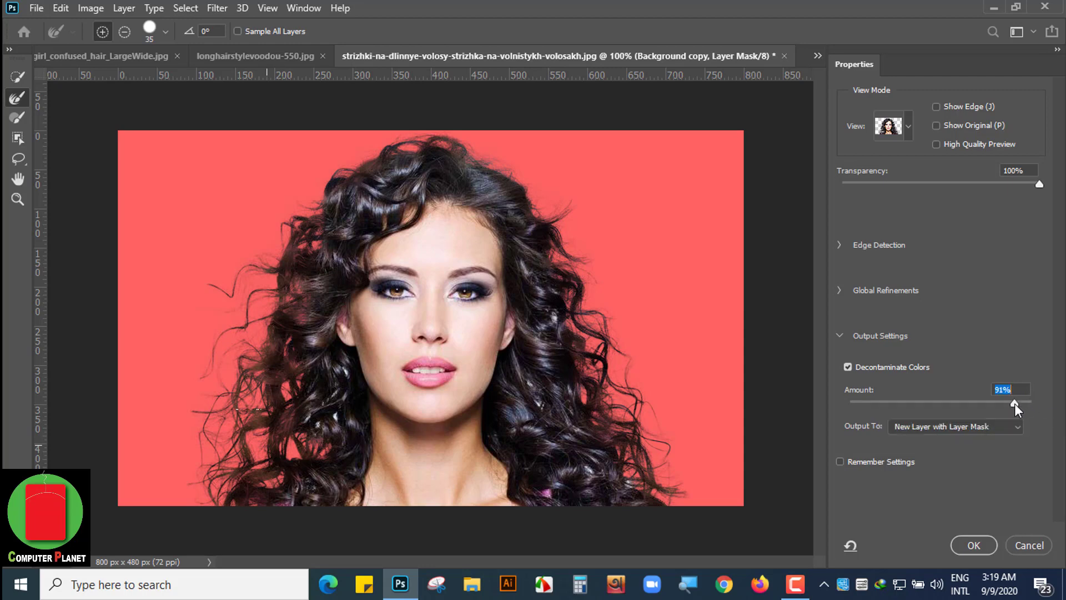
click(972, 546)
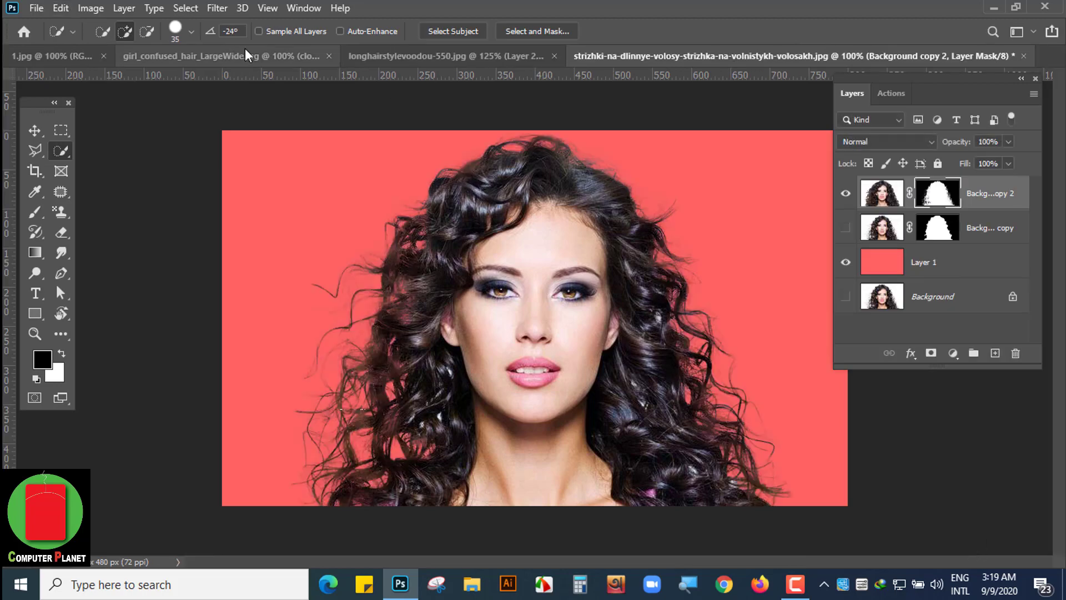
Step: Place hd-wallpaper-ivy-leaves-207301.jpg from the Remove Background folder as an embedded image in the curly-haired portrait document
click(36, 8)
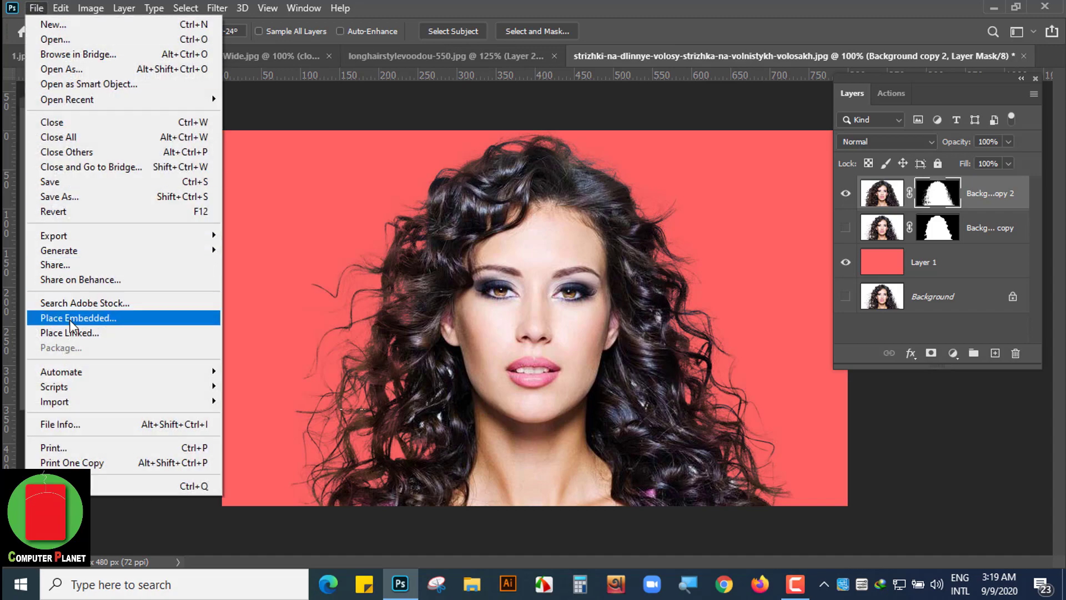
click(96, 322)
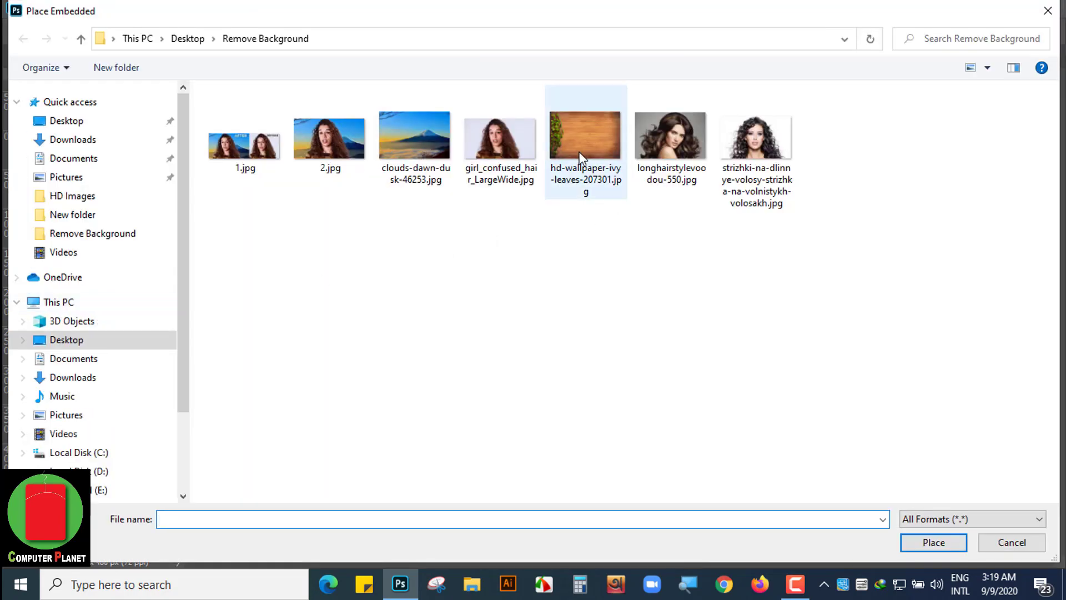
click(581, 157)
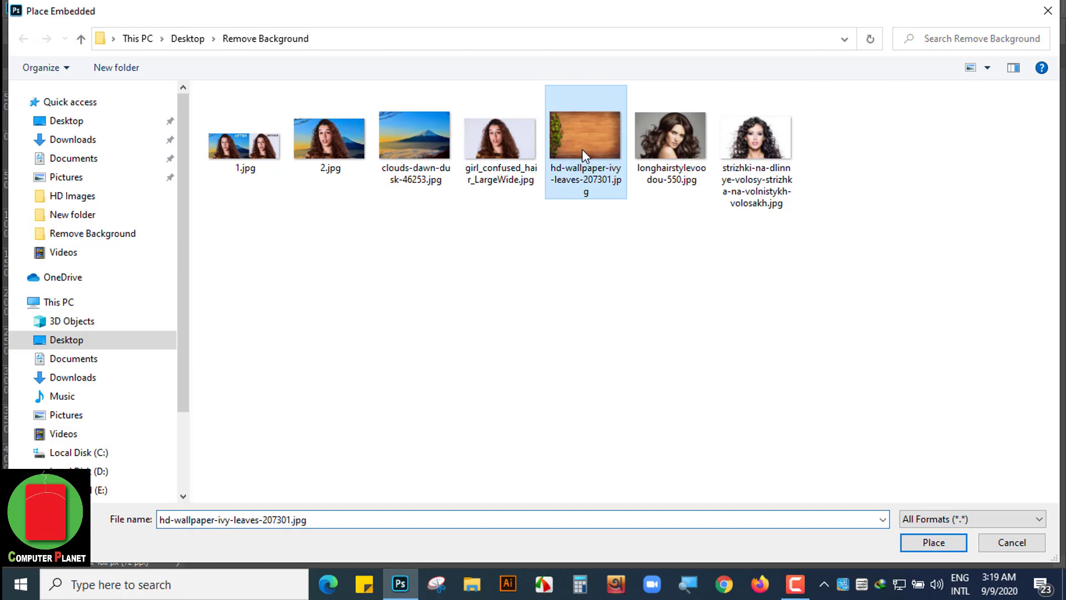
click(924, 543)
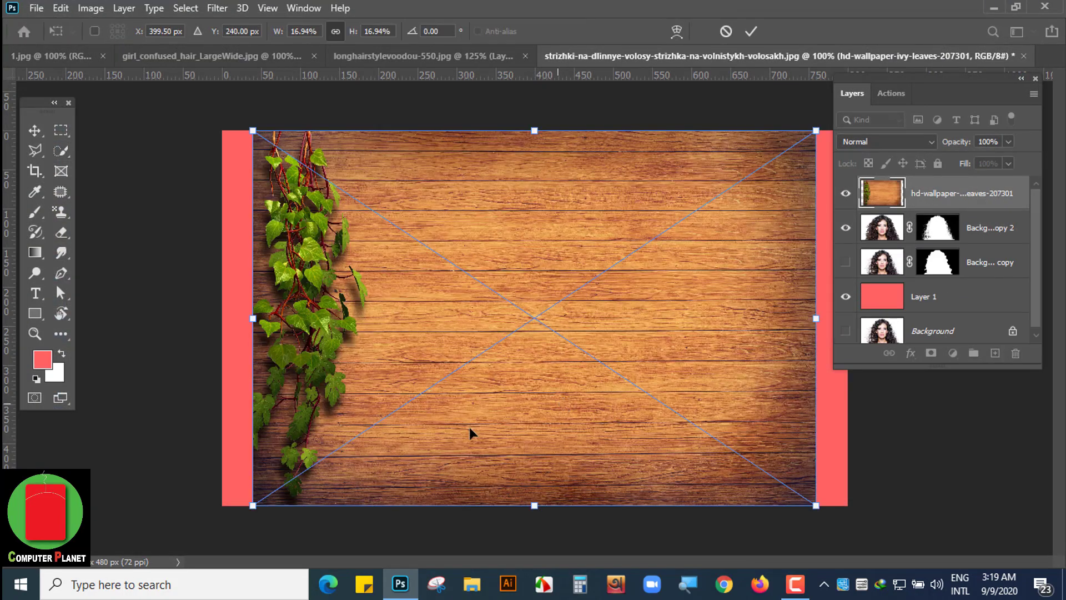
Step: Scale the placed ivy wallpaper to about 19.5% to cover the whole canvas and move its layer directly beneath Background copy 2
drag(249, 503, 214, 530)
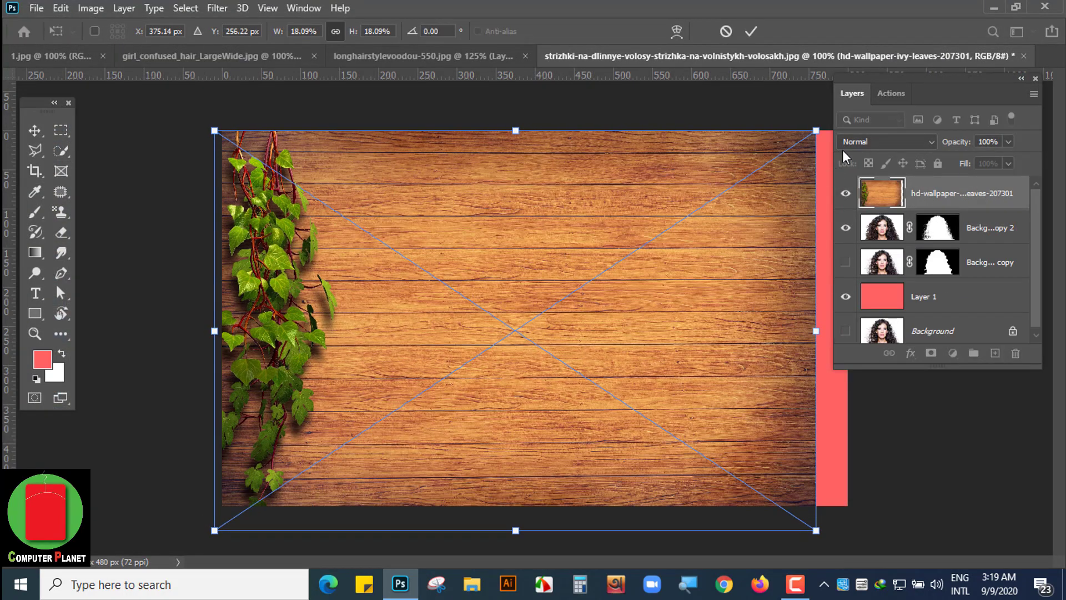
drag(816, 129, 861, 100)
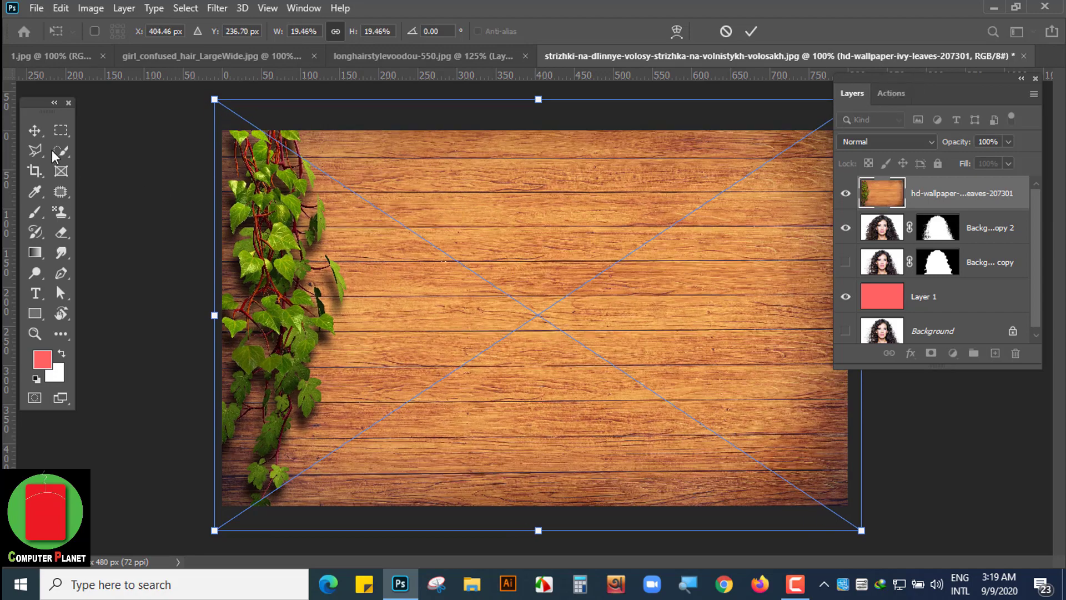
click(37, 132)
drag(935, 193, 941, 238)
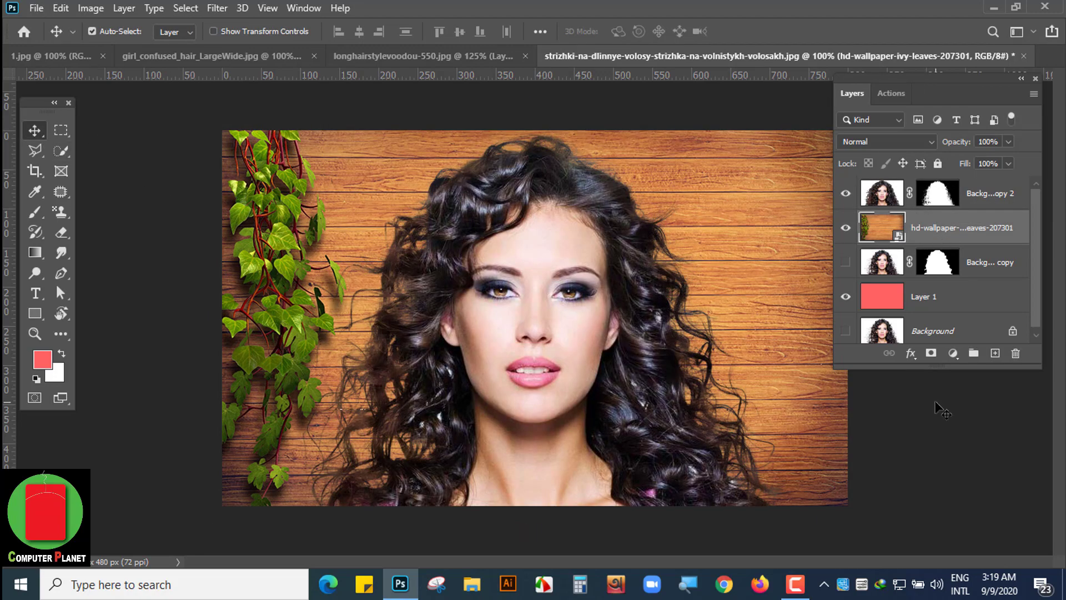